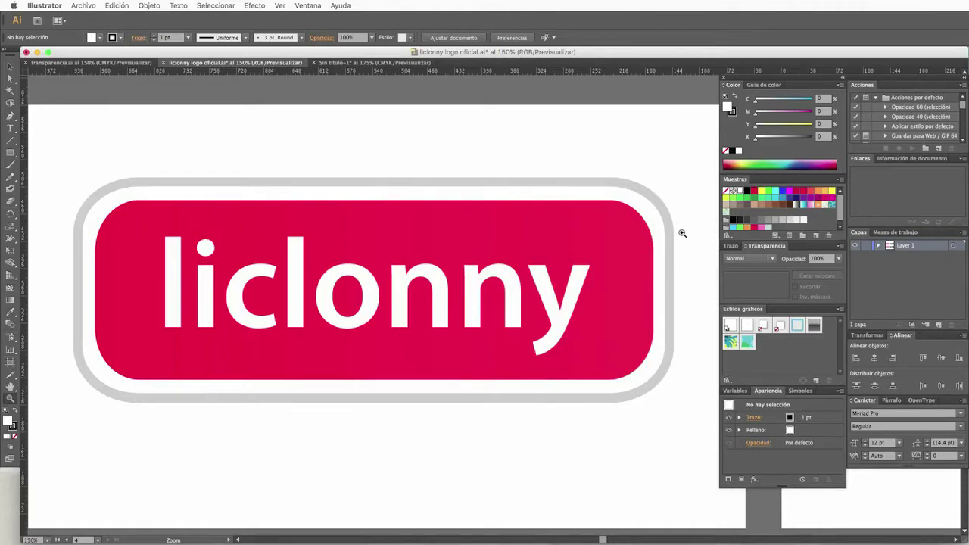
Step: Bring the 'Sin título-1' reference sheet of eBay, BT, Centric and CastlePrint logos to the front
click(343, 63)
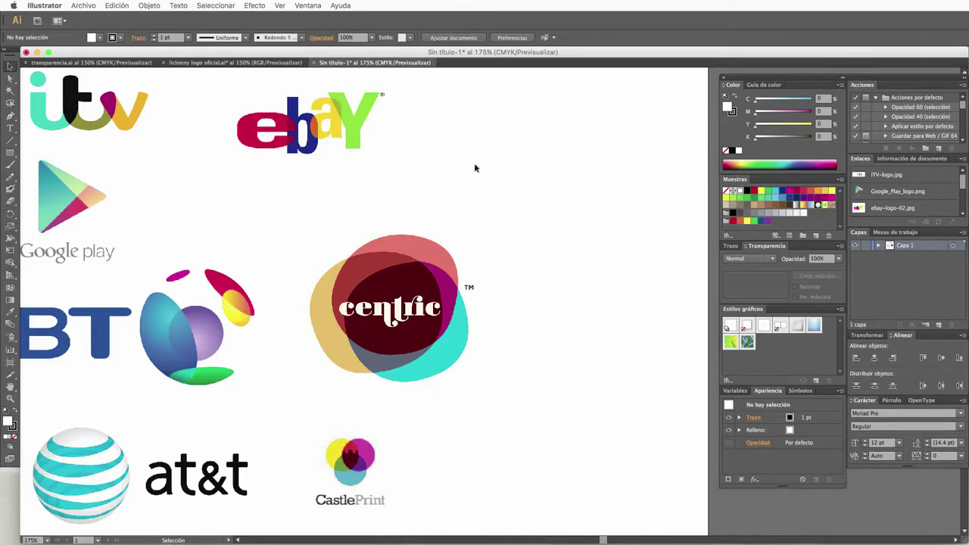
Step: Show transparencia.ai zoomed in twice on the black Logo word, back on the Selection tool
click(89, 63)
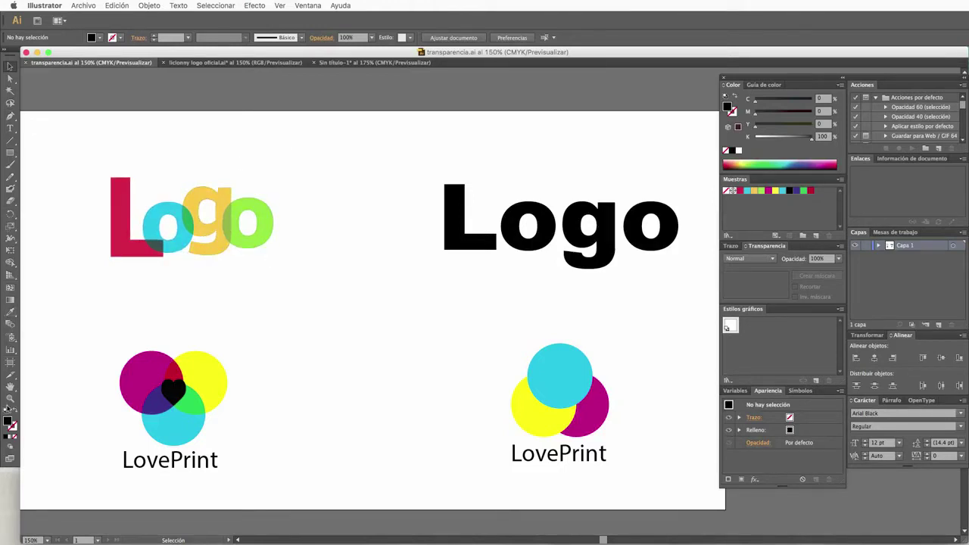
click(11, 399)
click(519, 234)
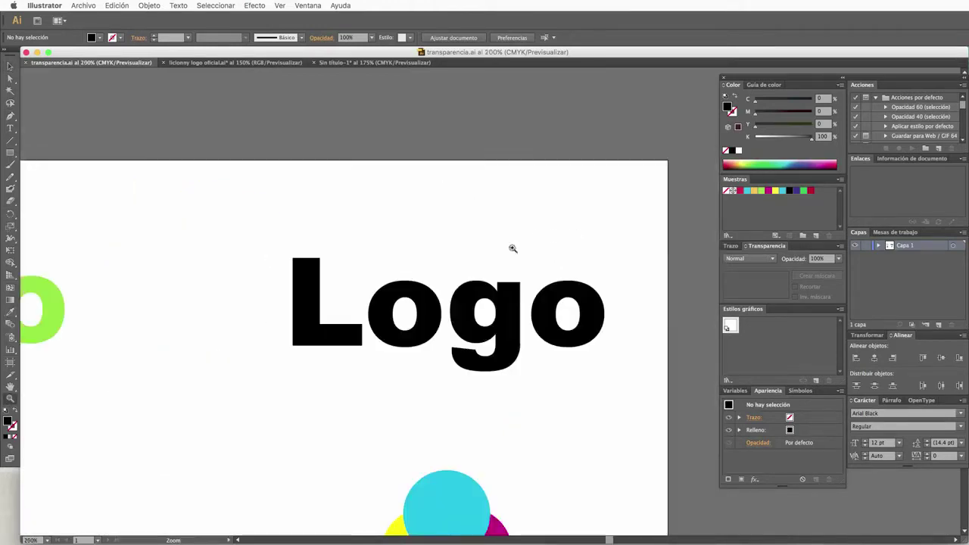
click(476, 311)
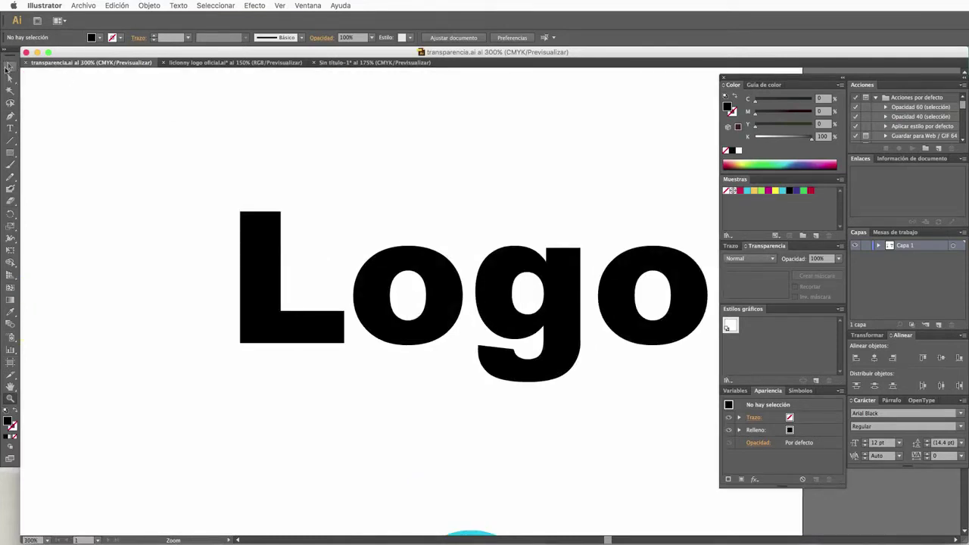
click(10, 67)
Step: Select the black Arial Black Logo text and check its character settings
click(386, 269)
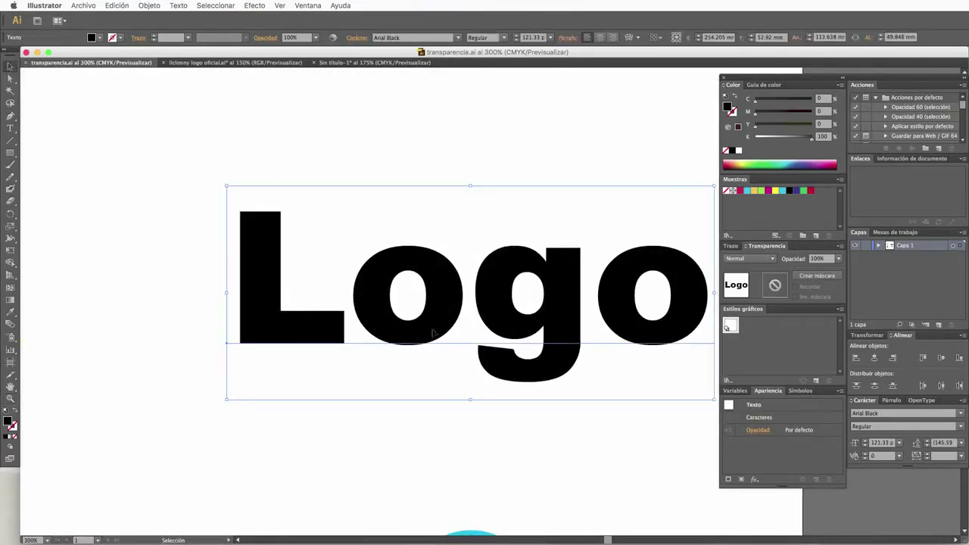
drag(609, 541, 613, 542)
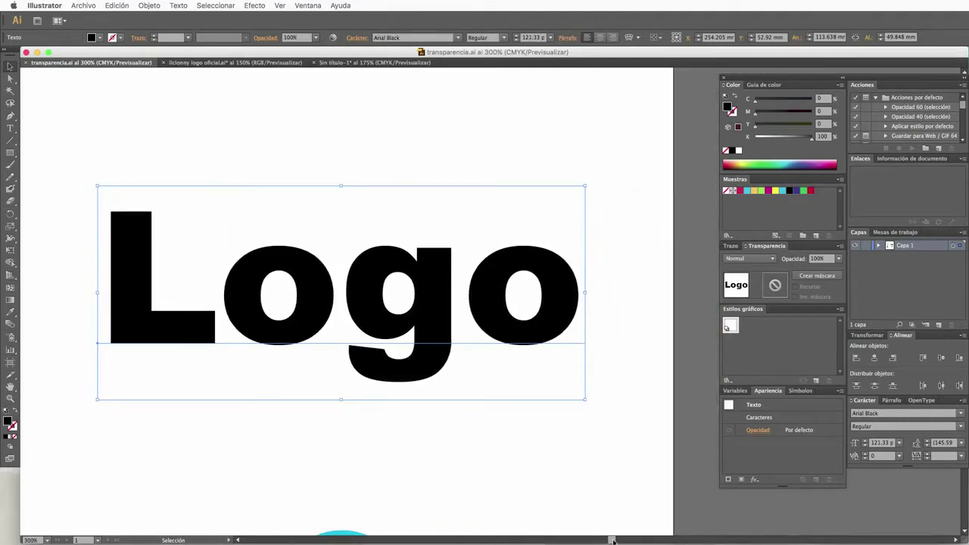
click(355, 38)
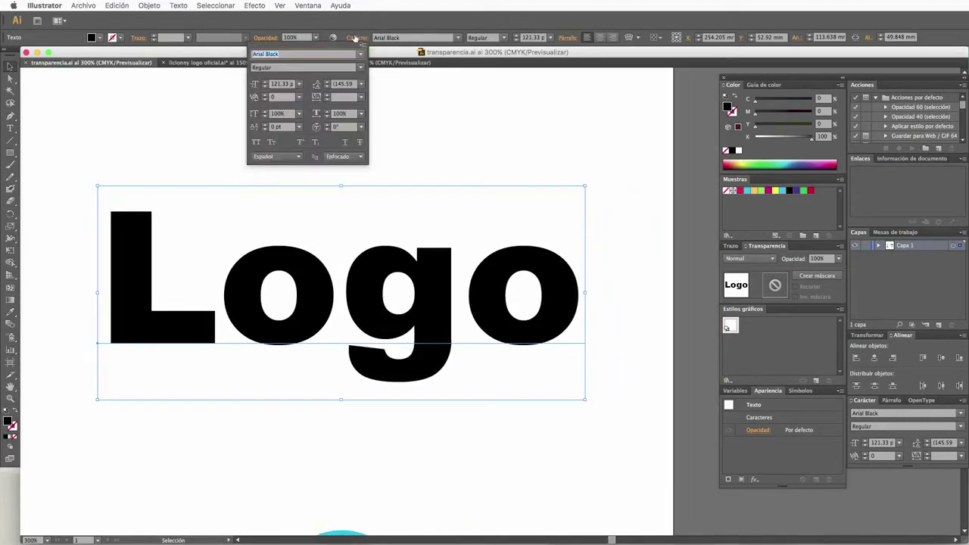
click(426, 92)
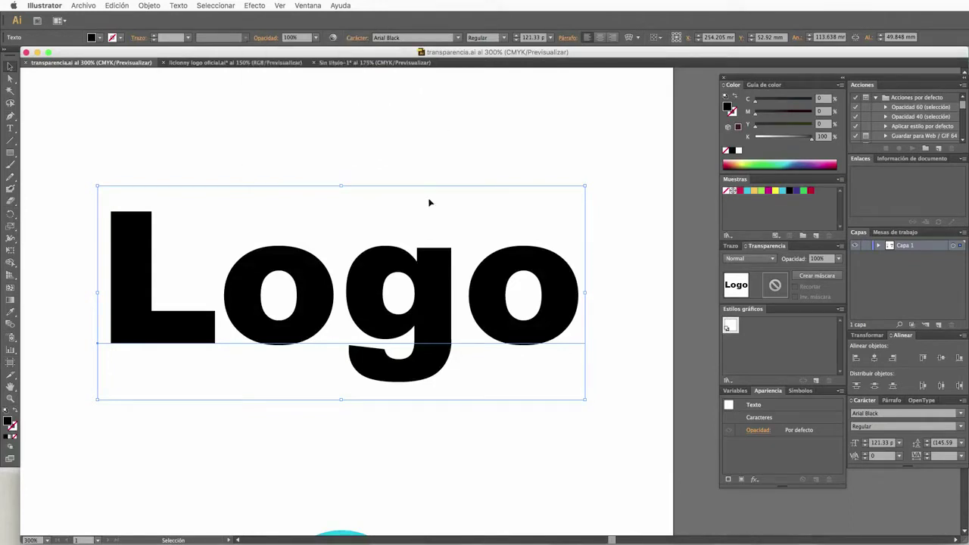
Step: Outline the Logo text (Crear contornos) and ungroup it into four separate letters
right_click(376, 282)
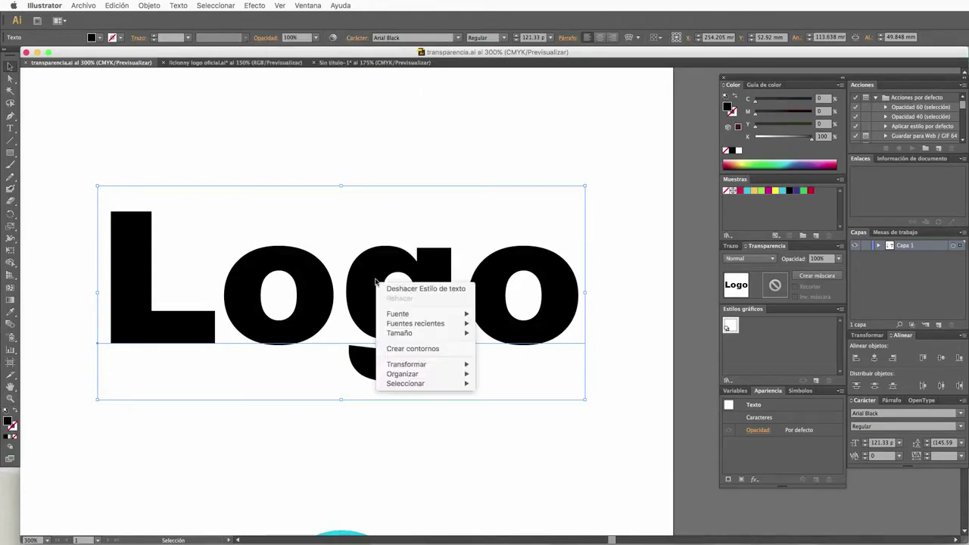
click(420, 349)
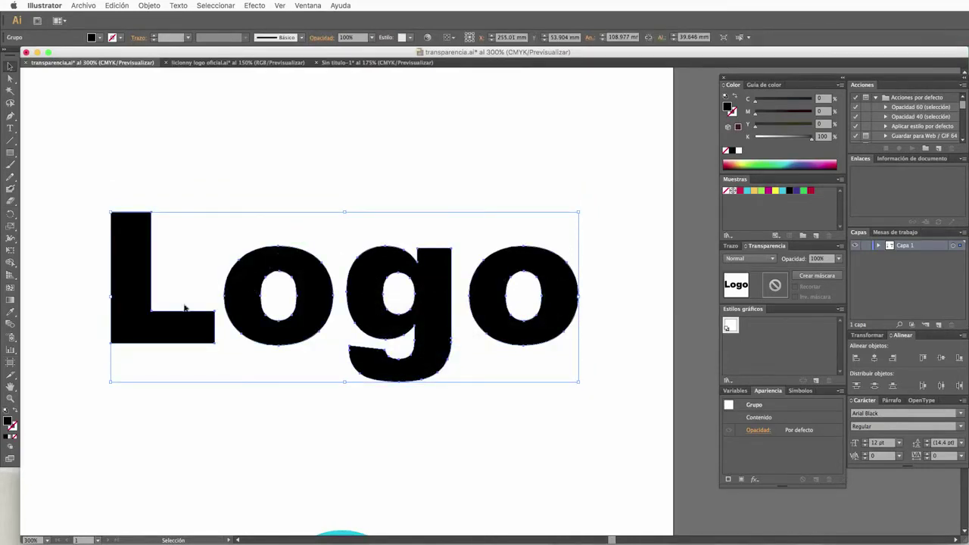
right_click(297, 270)
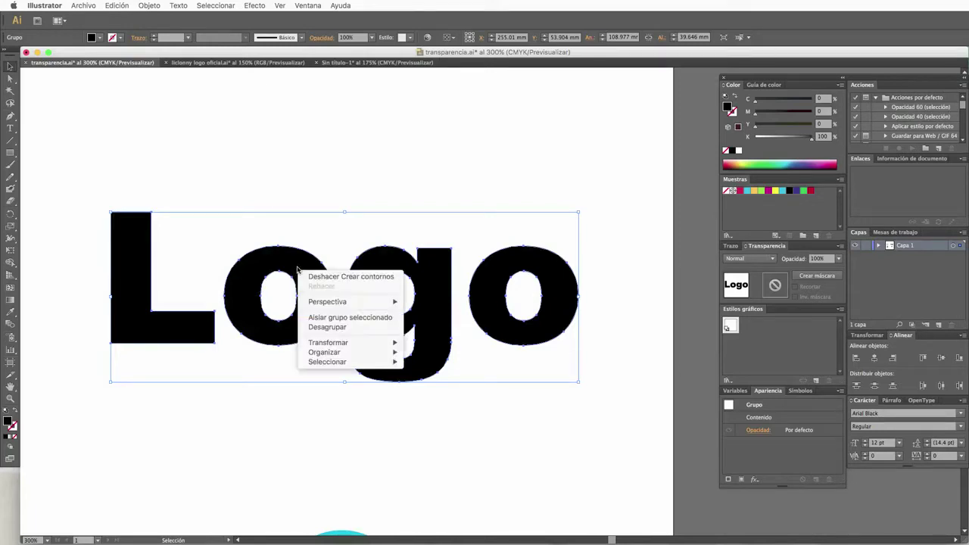
click(342, 328)
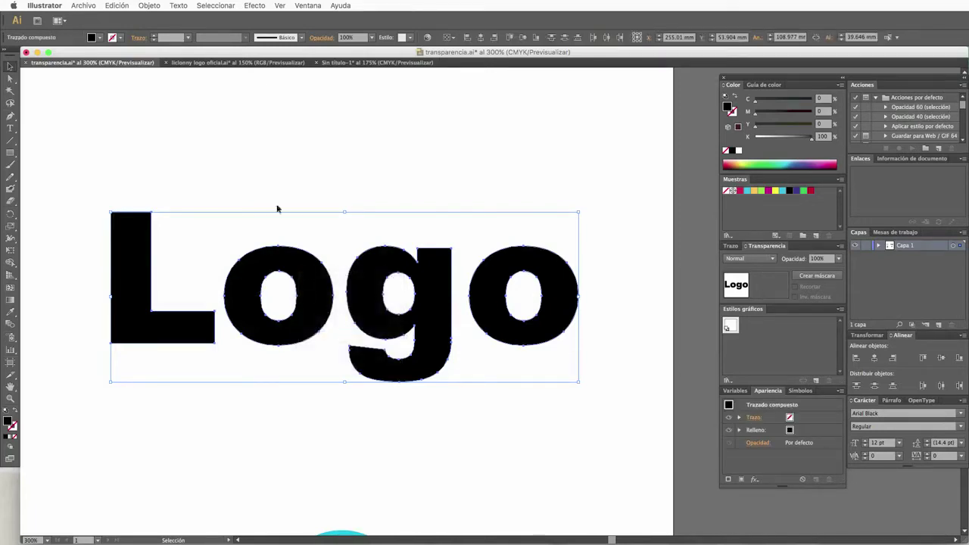
click(264, 159)
click(147, 260)
Step: Colour the letters from the swatches: L crimson, first o cyan, g yellow, final o green
click(311, 272)
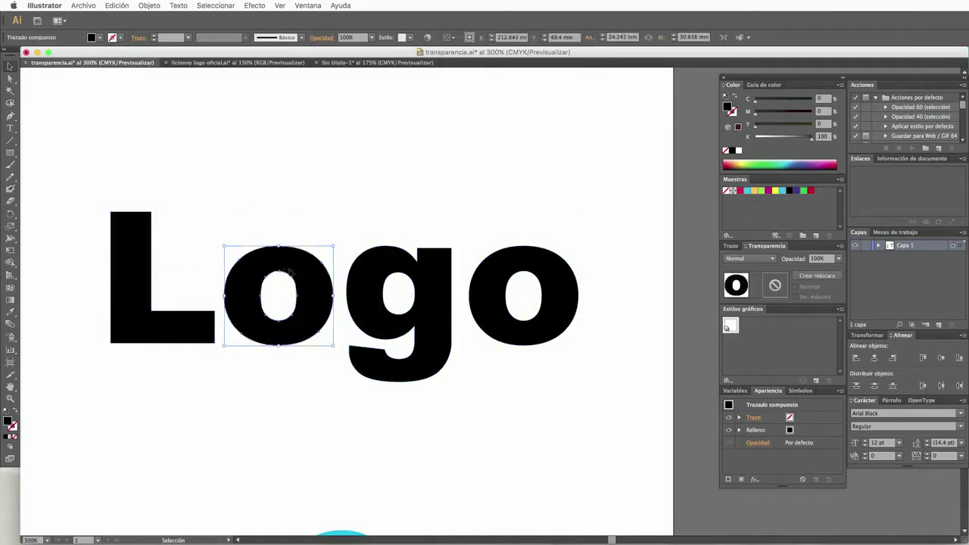
click(435, 277)
click(515, 273)
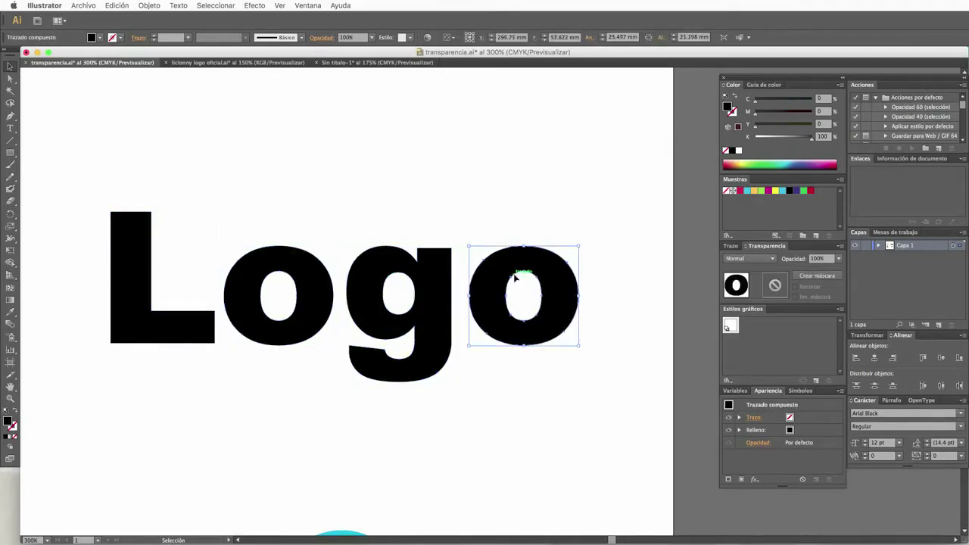
click(137, 250)
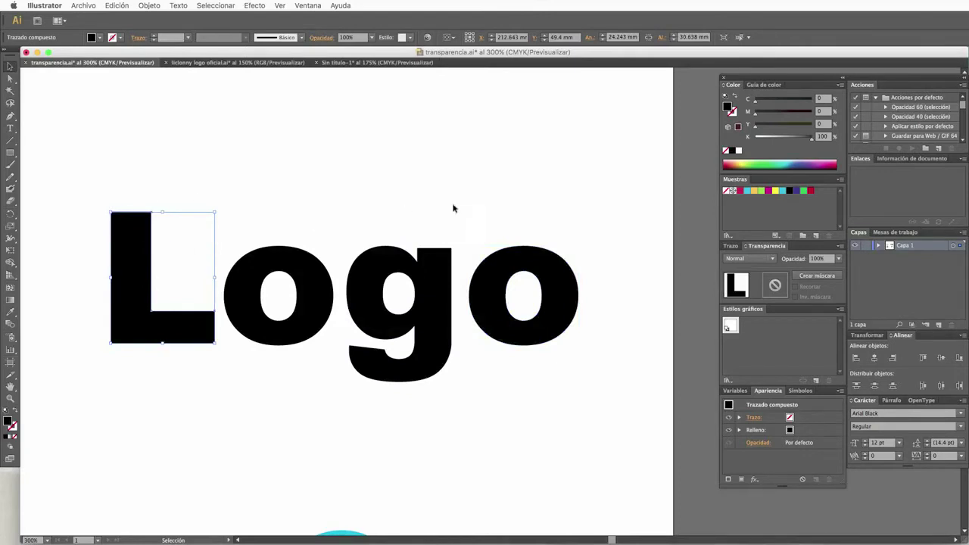
click(740, 192)
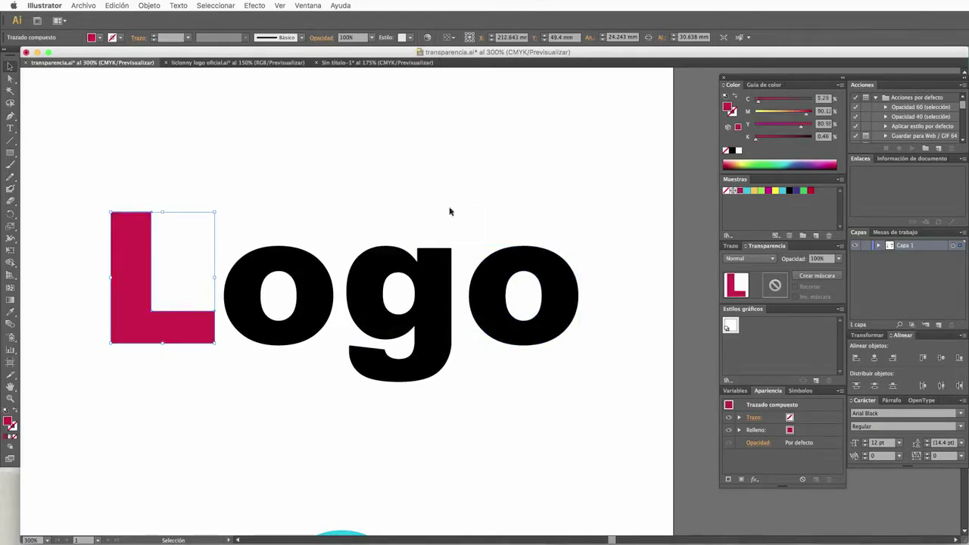
click(321, 291)
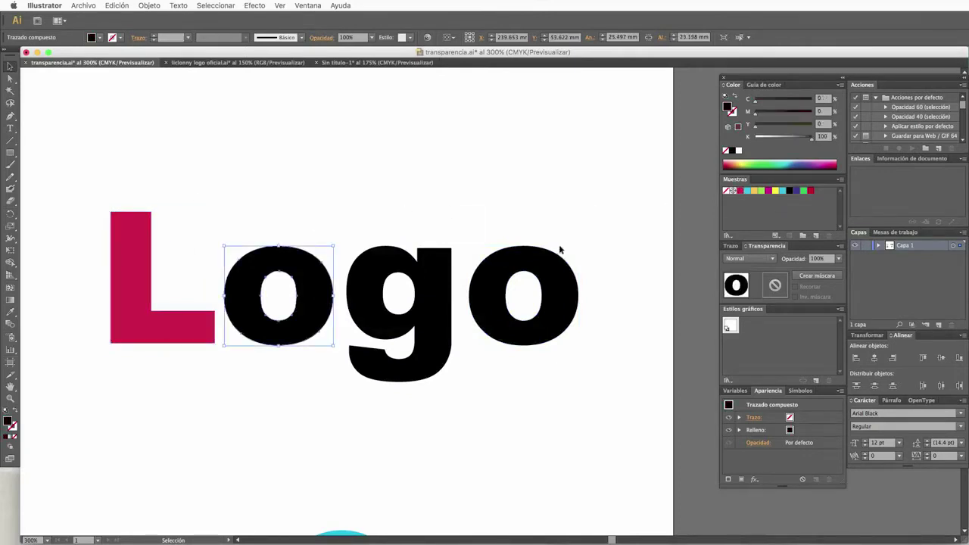
click(746, 191)
click(433, 289)
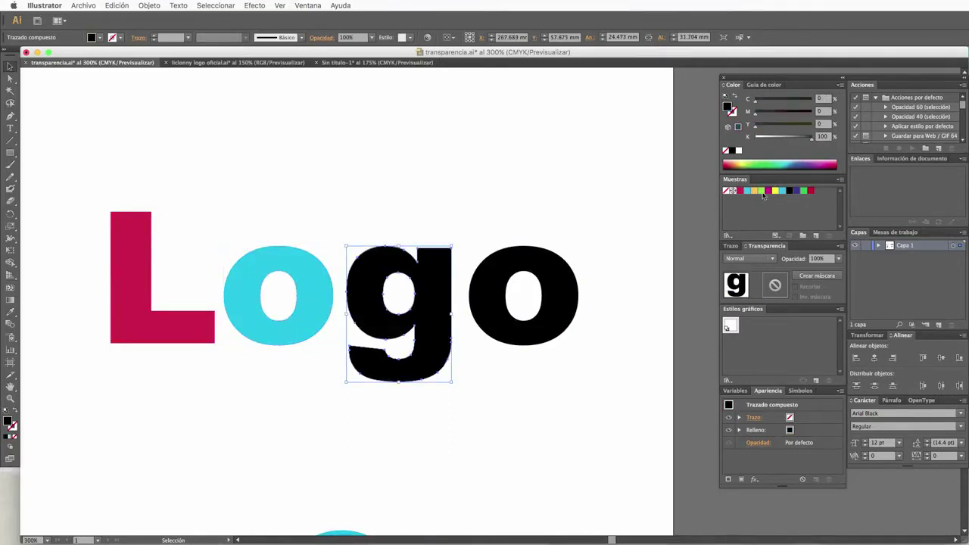
click(755, 193)
click(571, 264)
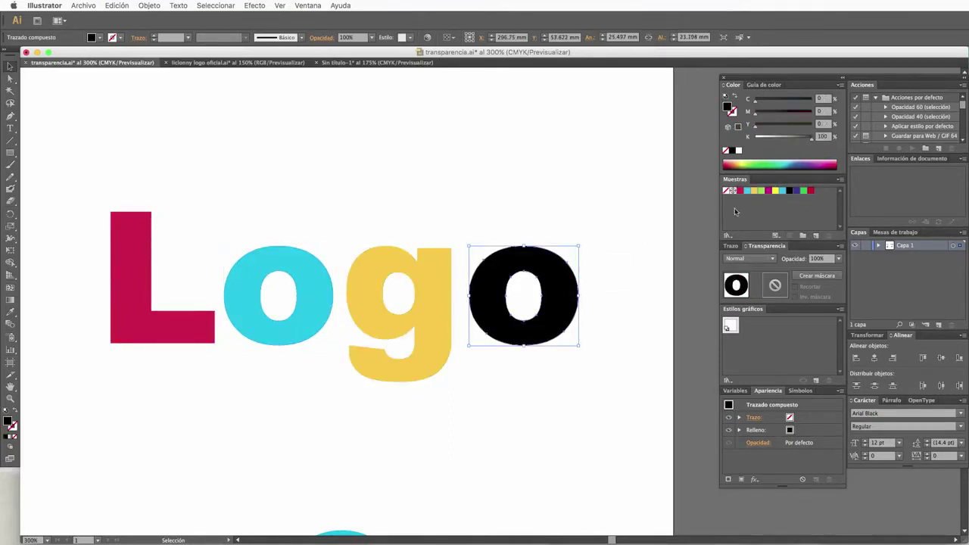
click(761, 192)
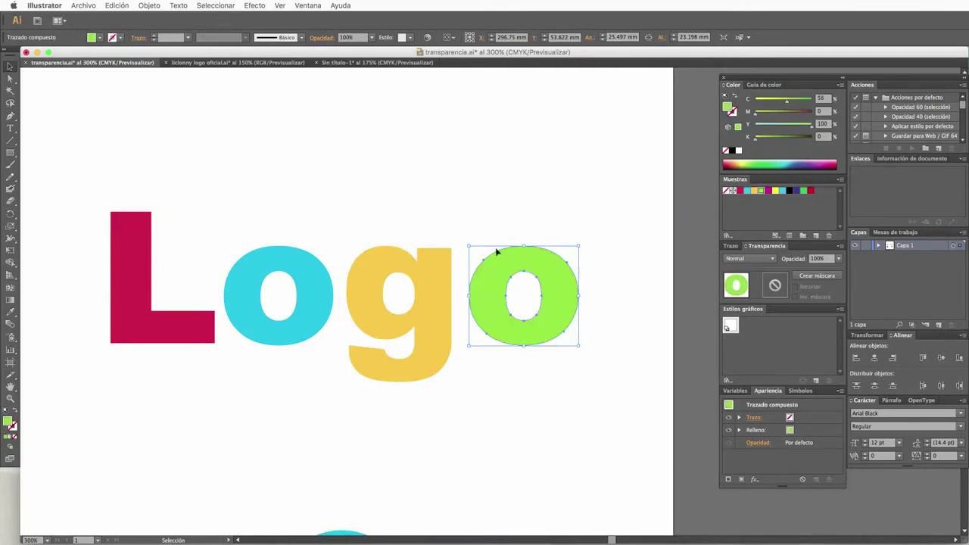
click(316, 292)
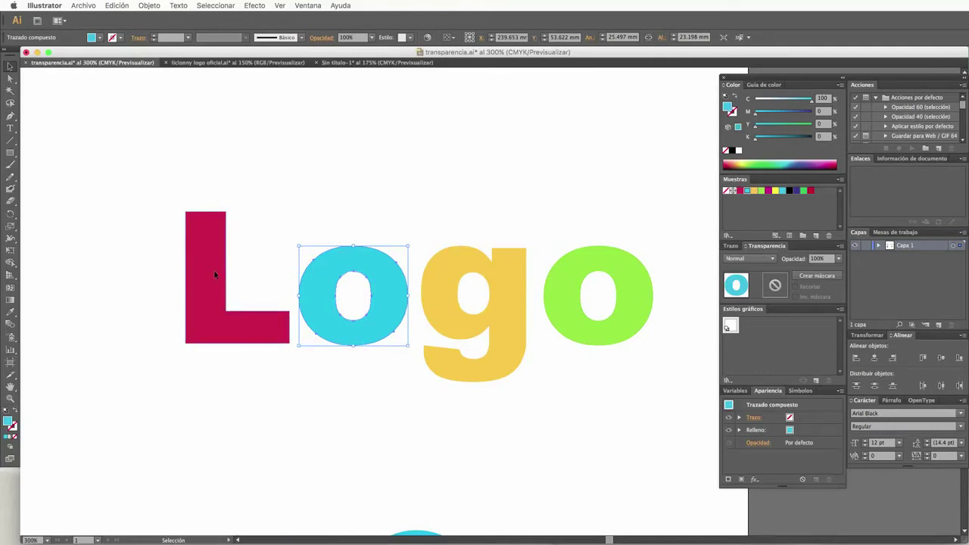
Step: Tilt the L, reshape the cyan o to overlap it, and set the g lower beside it
click(224, 273)
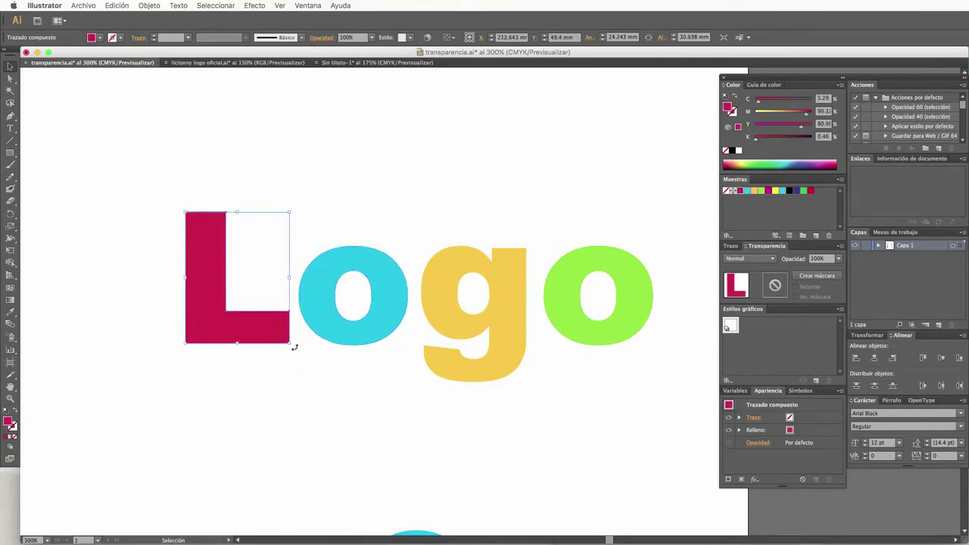
drag(294, 346, 300, 341)
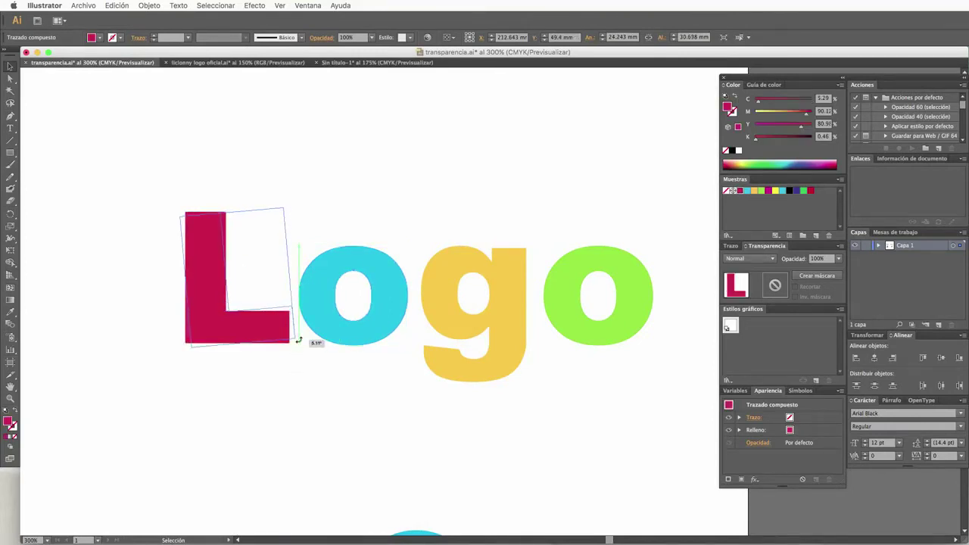
click(330, 290)
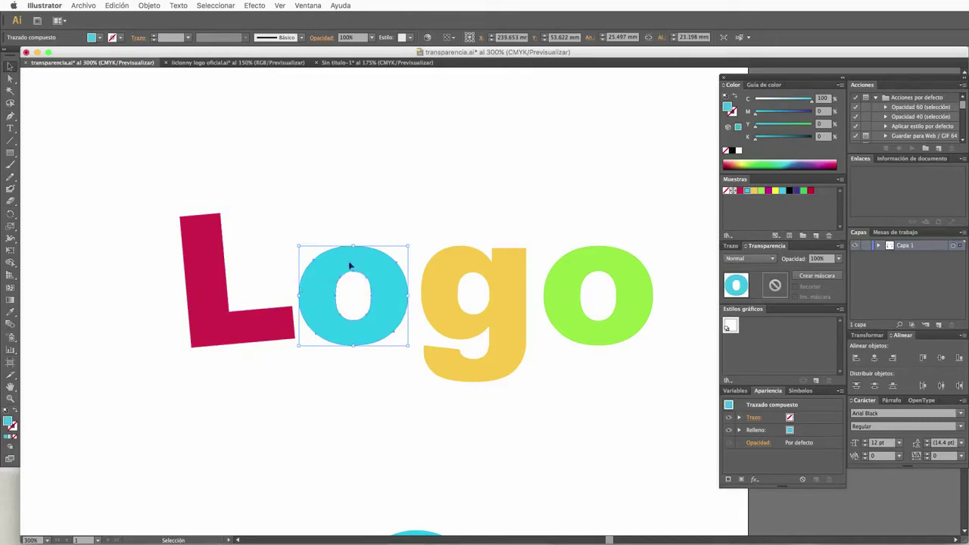
mouse_move(353, 269)
mouse_down()
mouse_move(323, 250)
mouse_move(332, 245)
mouse_up()
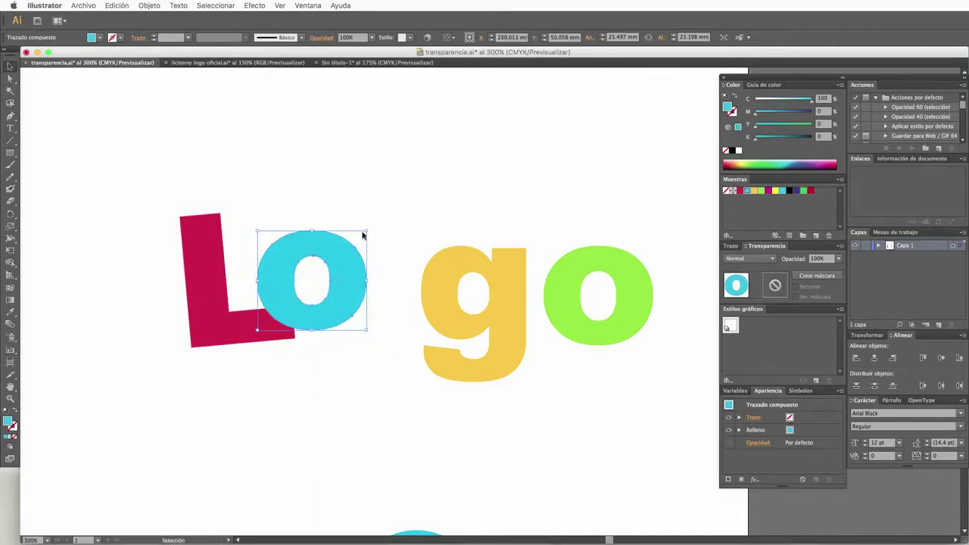
drag(371, 227, 374, 249)
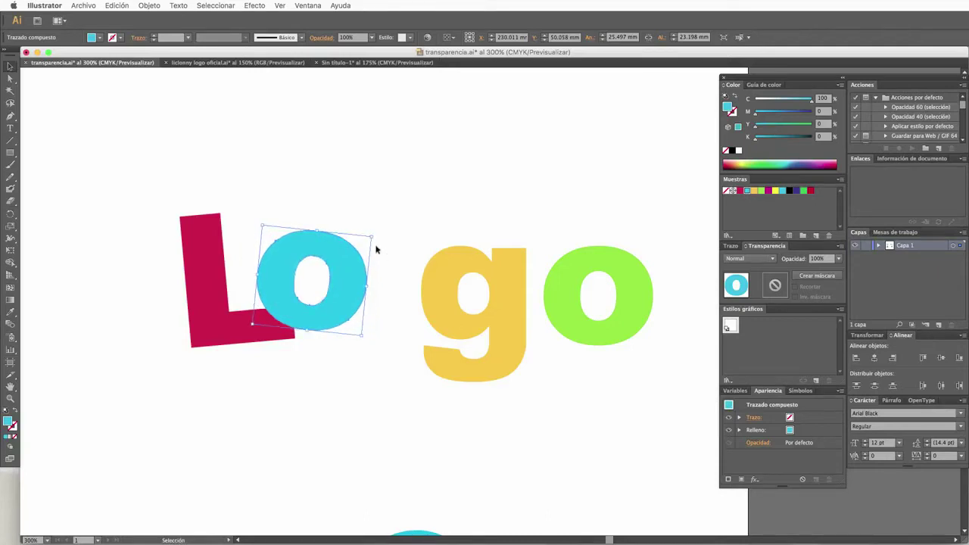
drag(370, 283, 352, 283)
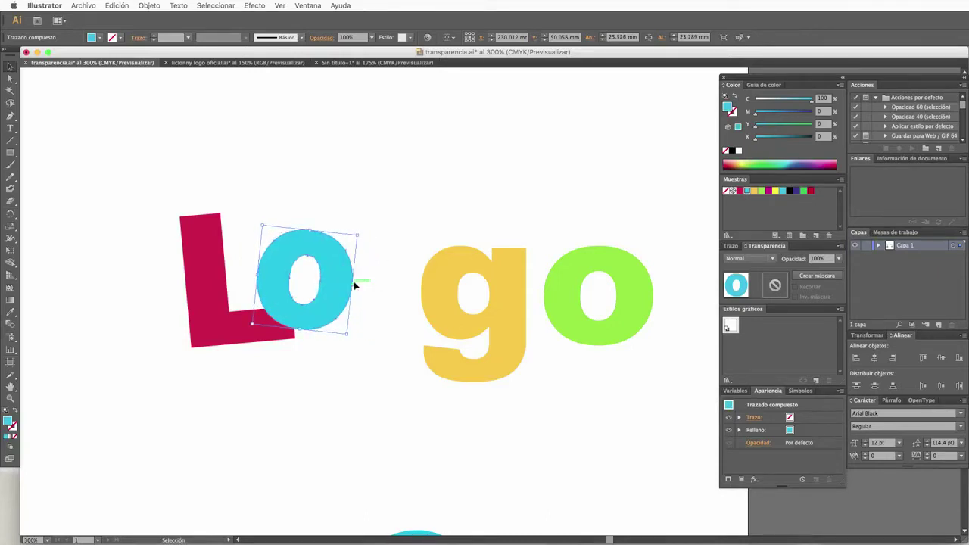
drag(310, 231, 330, 255)
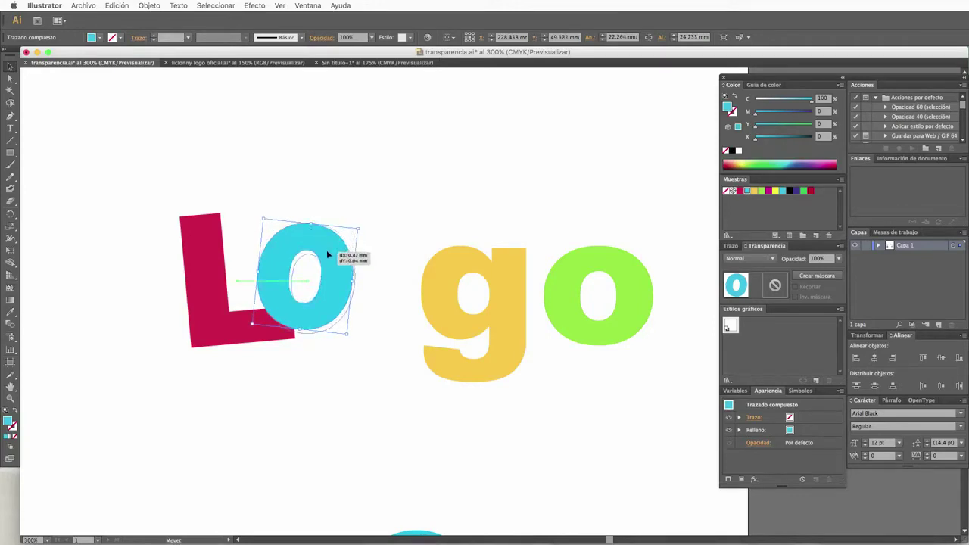
click(459, 277)
mouse_move(513, 275)
mouse_down()
mouse_move(428, 272)
mouse_move(418, 305)
mouse_up()
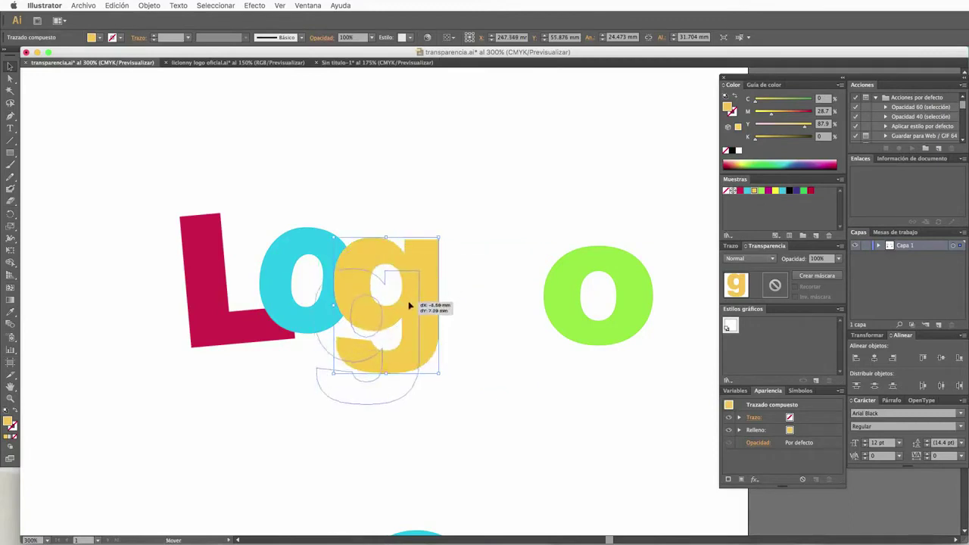
drag(425, 303, 432, 304)
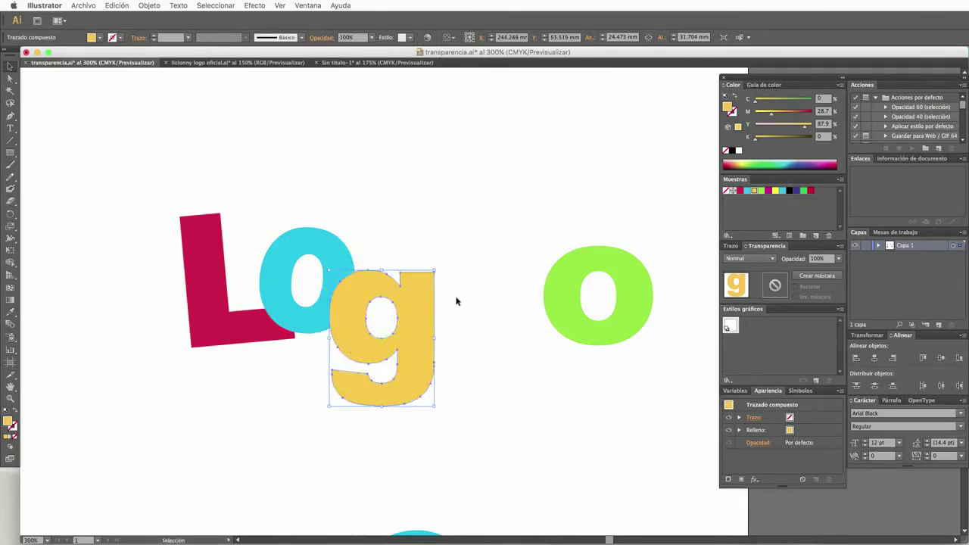
Step: Squash the green o vertically and place it lowest, overlapping the g
click(597, 275)
drag(629, 275, 495, 246)
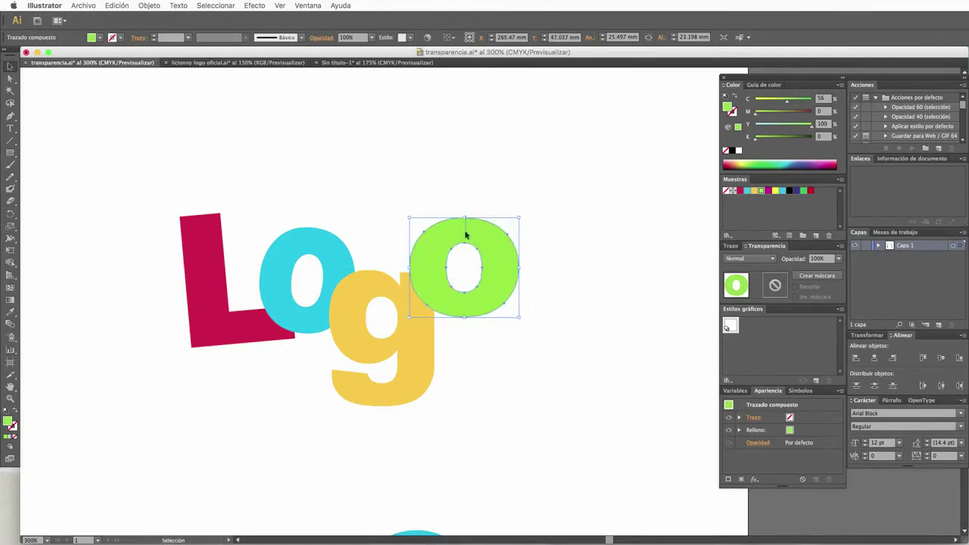
click(466, 235)
drag(465, 217, 465, 235)
click(467, 197)
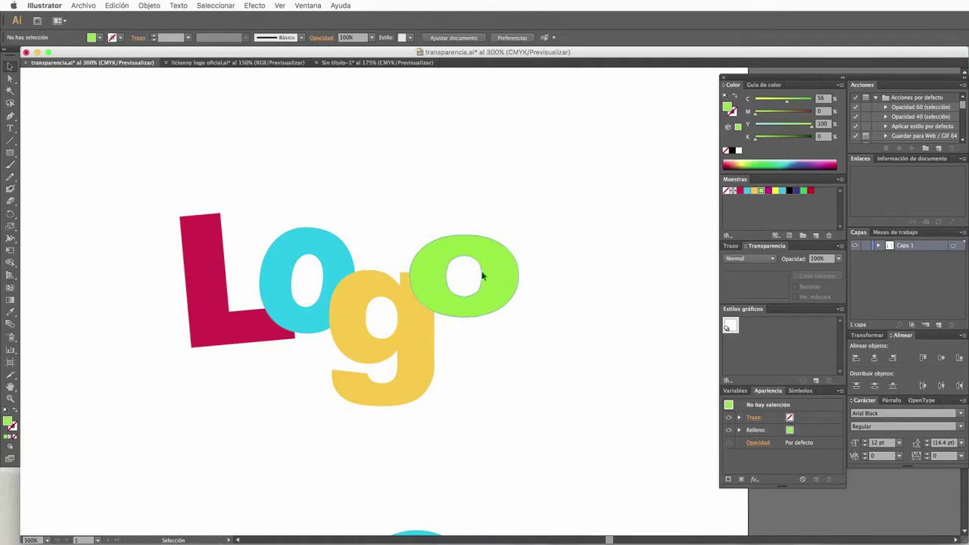
drag(481, 276, 486, 378)
click(559, 315)
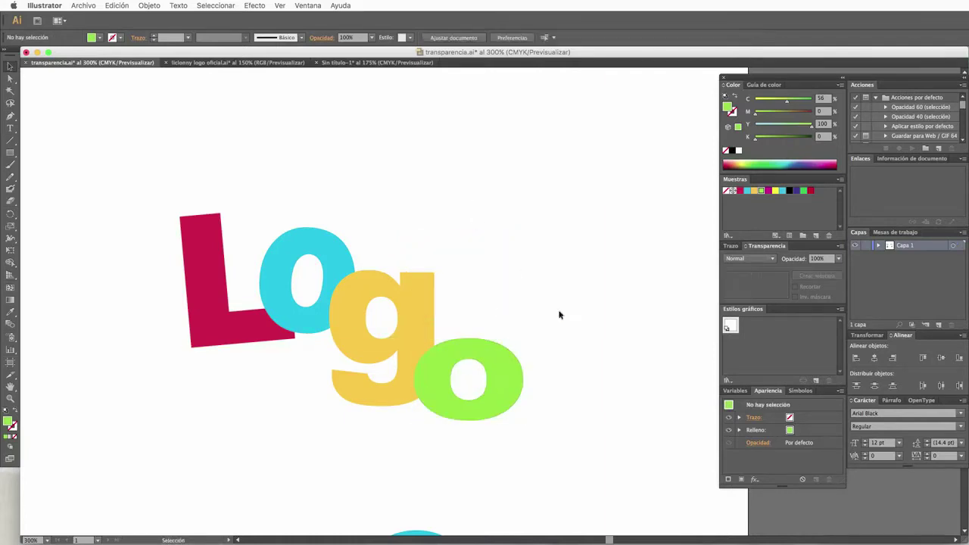
click(358, 277)
click(439, 285)
drag(477, 357, 485, 348)
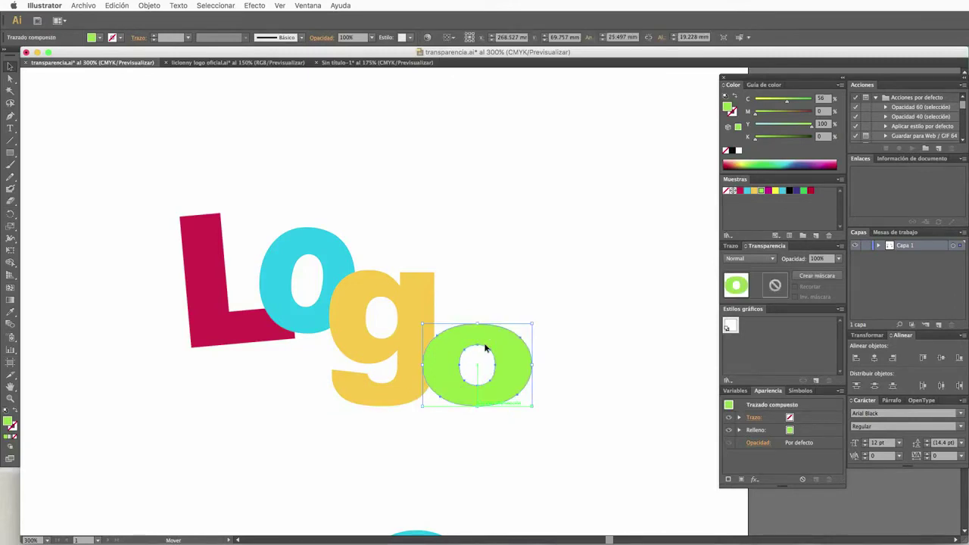
click(556, 264)
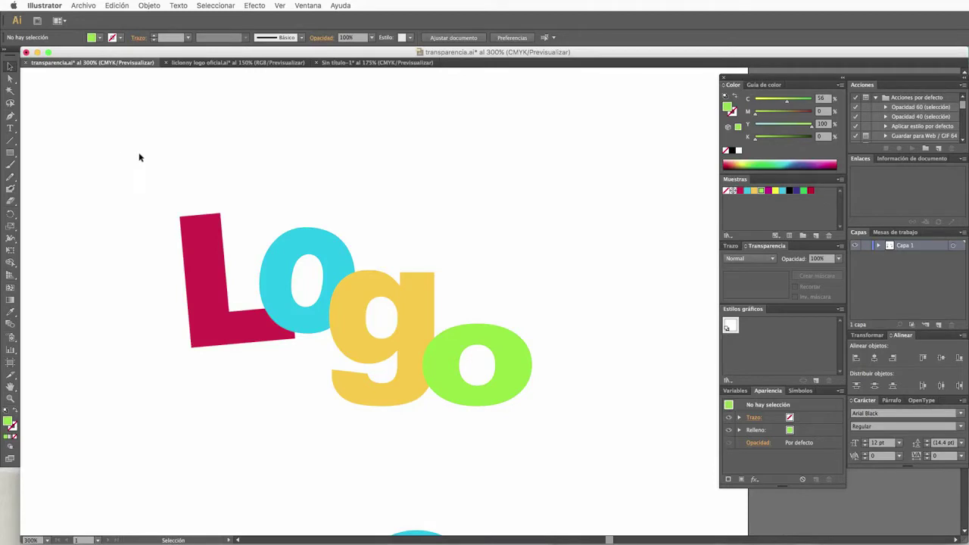
Step: Select all four letters and float the Transparency panel over the canvas
mouse_move(125, 157)
mouse_down()
mouse_move(499, 395)
mouse_move(593, 433)
mouse_move(616, 461)
mouse_up()
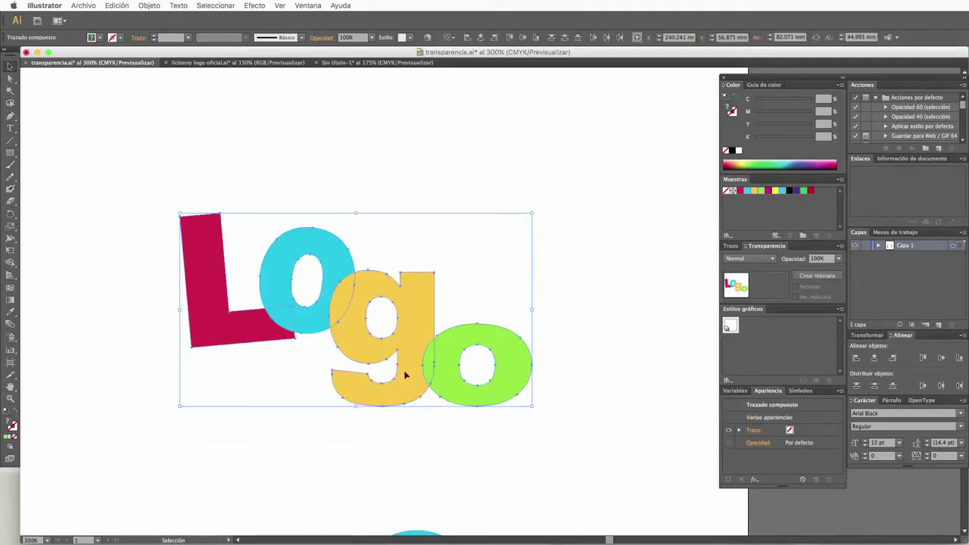
click(309, 4)
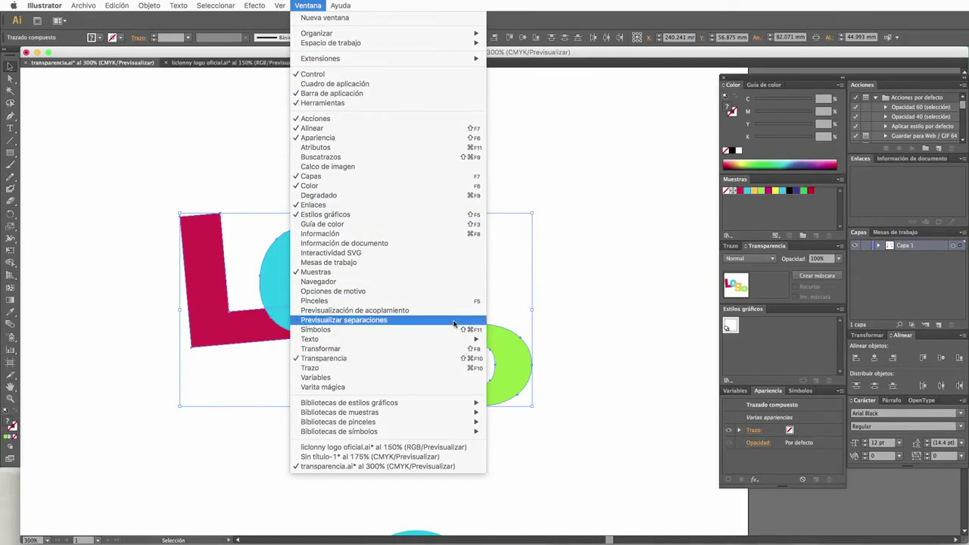
click(771, 249)
drag(772, 250, 488, 115)
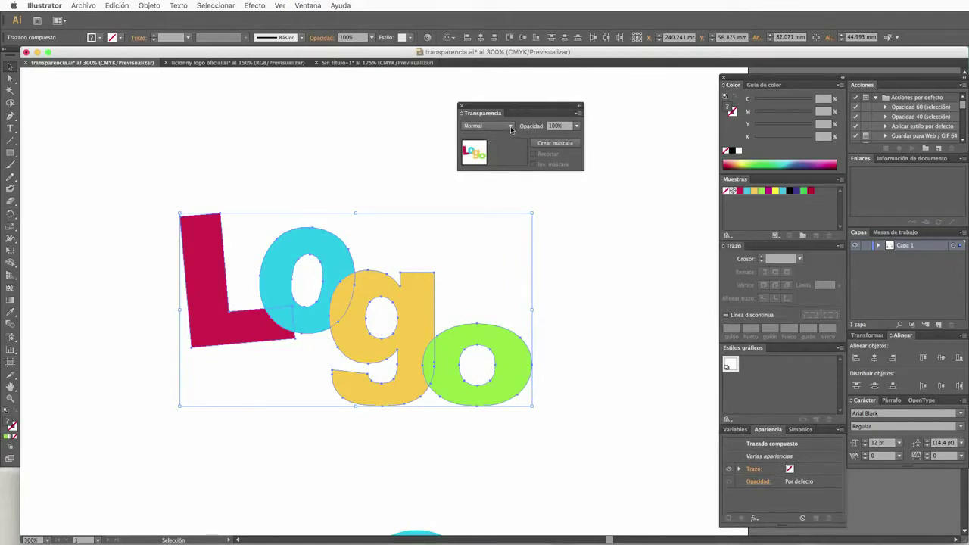
Step: Set the letters' blend mode to Multiply, after trying Darken first
click(511, 128)
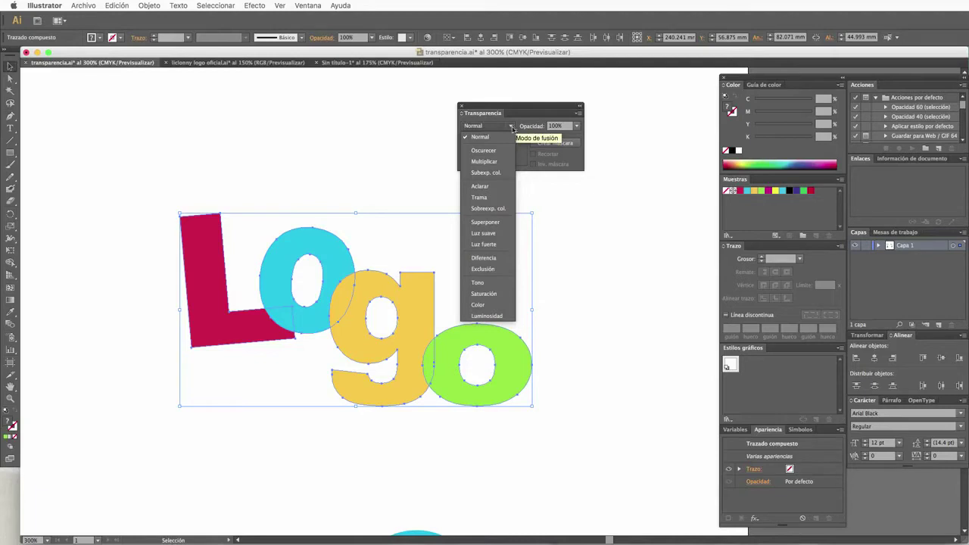
click(484, 150)
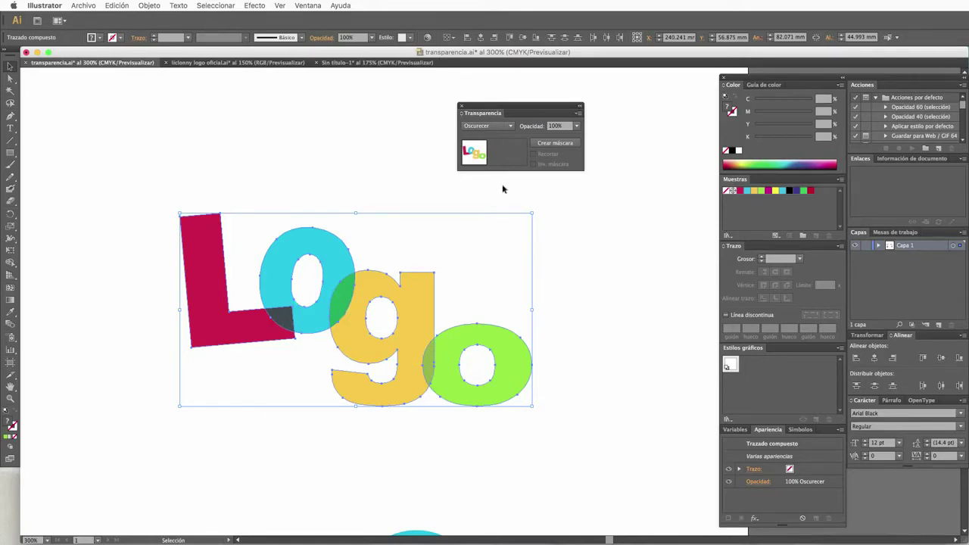
click(509, 126)
click(502, 161)
click(371, 155)
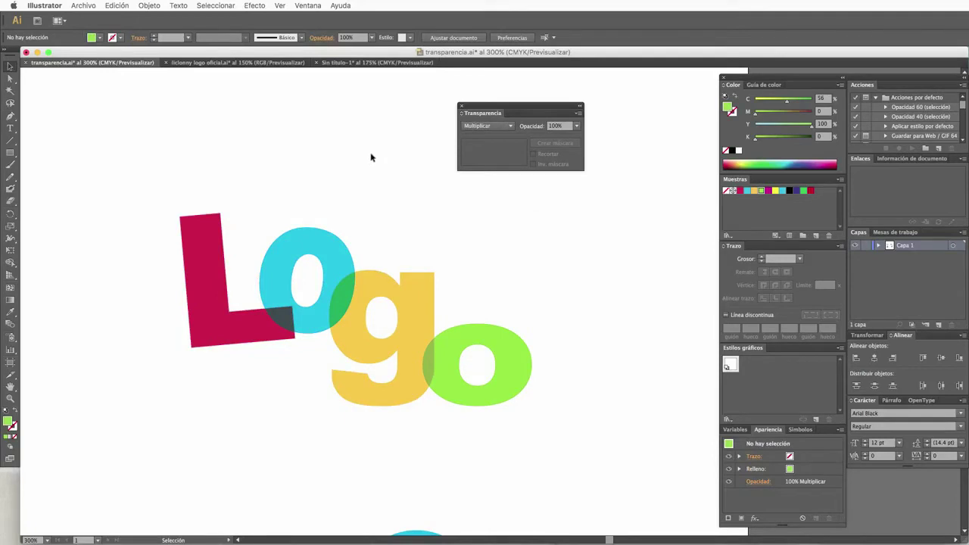
click(349, 277)
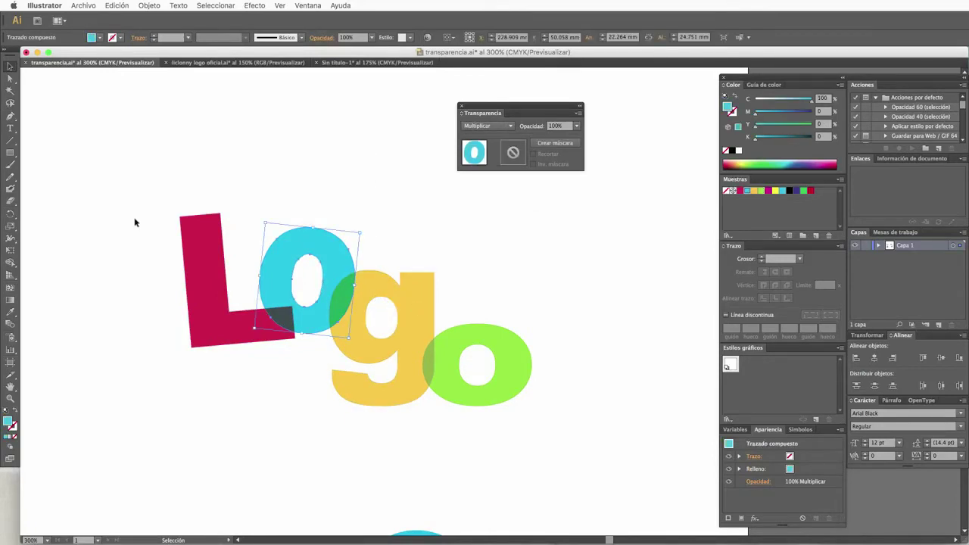
Step: Shift the Multiply logo up-left and Alt-drag a duplicate below-right of it
drag(133, 199, 522, 457)
drag(508, 406, 412, 318)
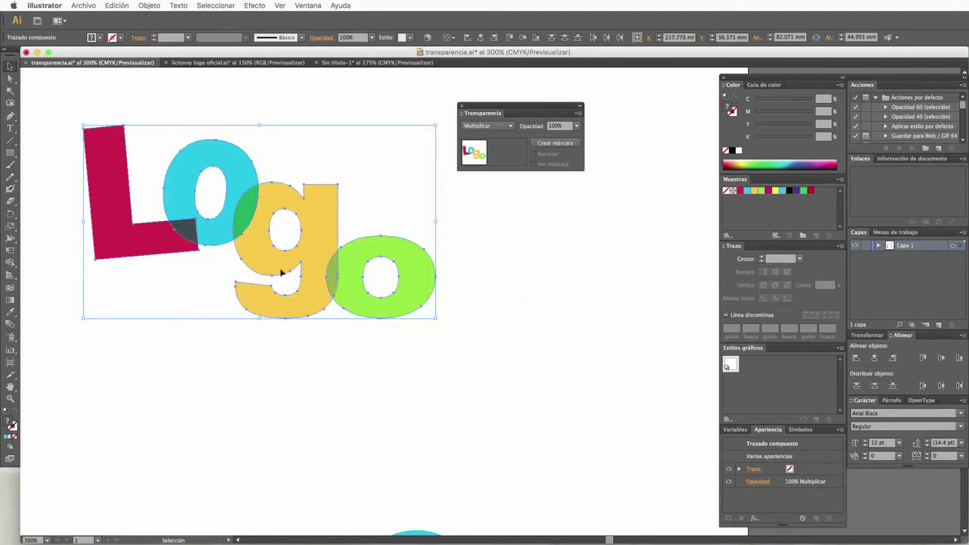
mouse_move(252, 229)
mouse_down()
mouse_move(385, 410)
mouse_move(452, 429)
mouse_up()
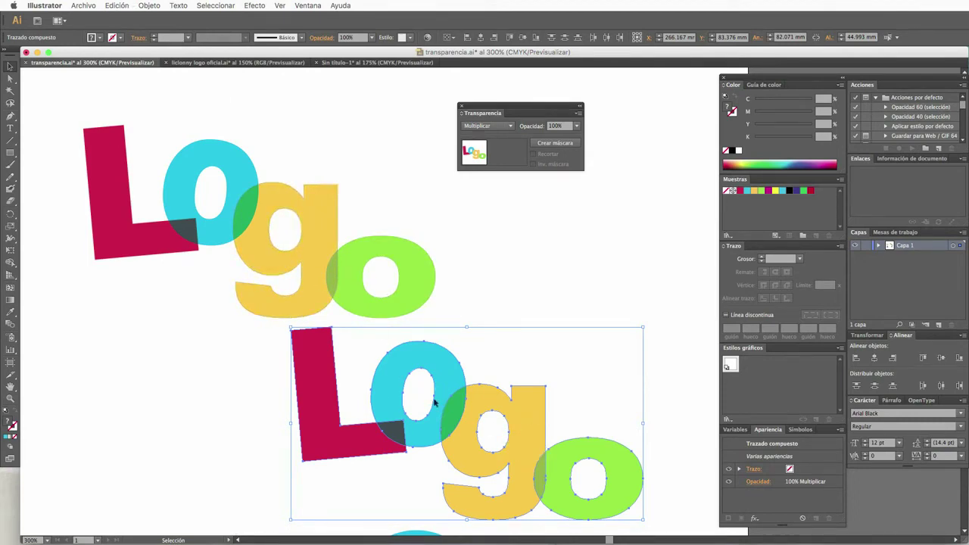
Step: Rasterize the lower logo copy as CMYK at High (300 ppi)
click(116, 5)
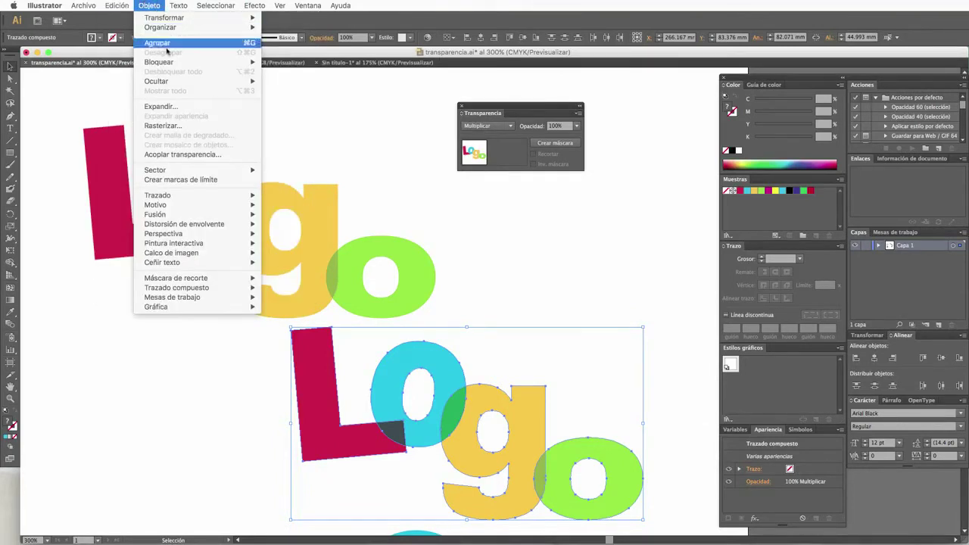
click(171, 125)
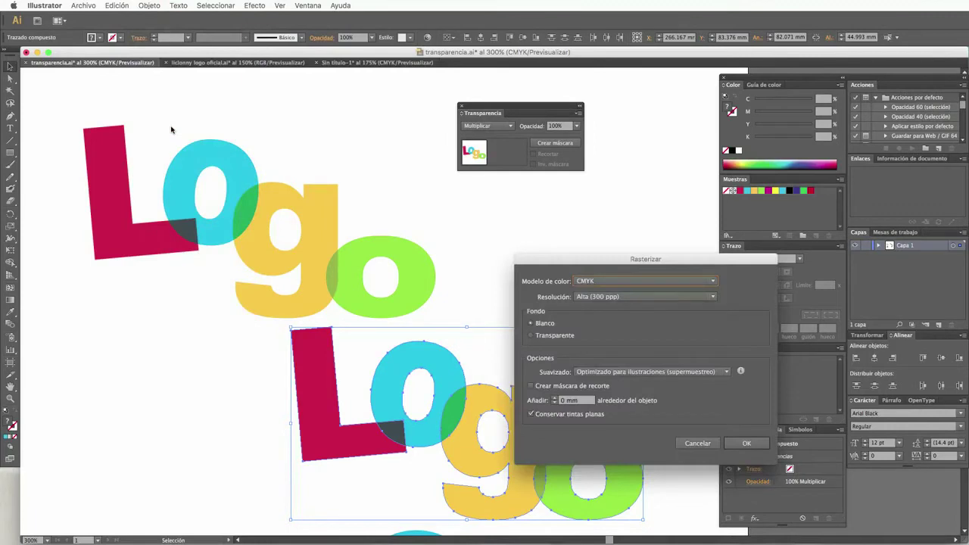
key(Return)
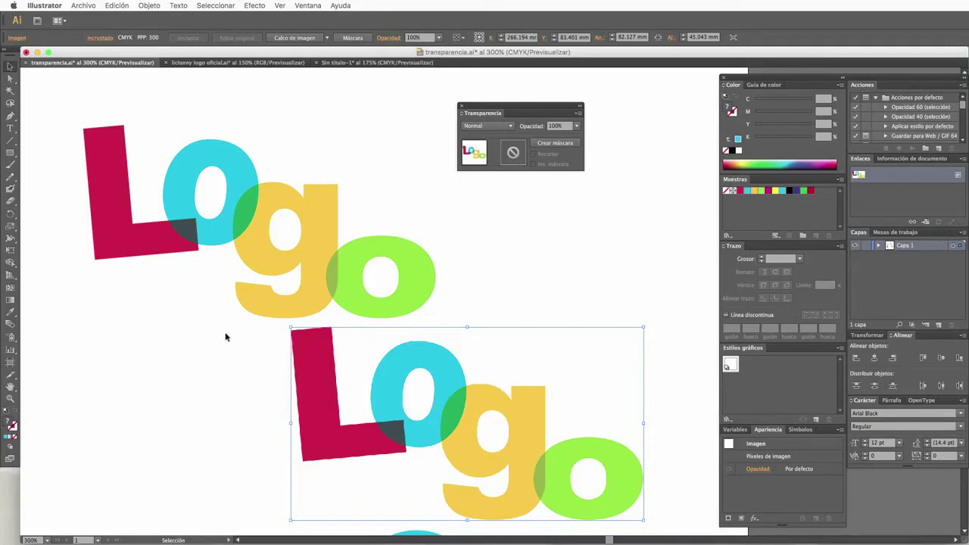
Step: Save the raster copy's dark overlap, green overlap and lime green as swatches, then delete it
click(10, 311)
click(400, 424)
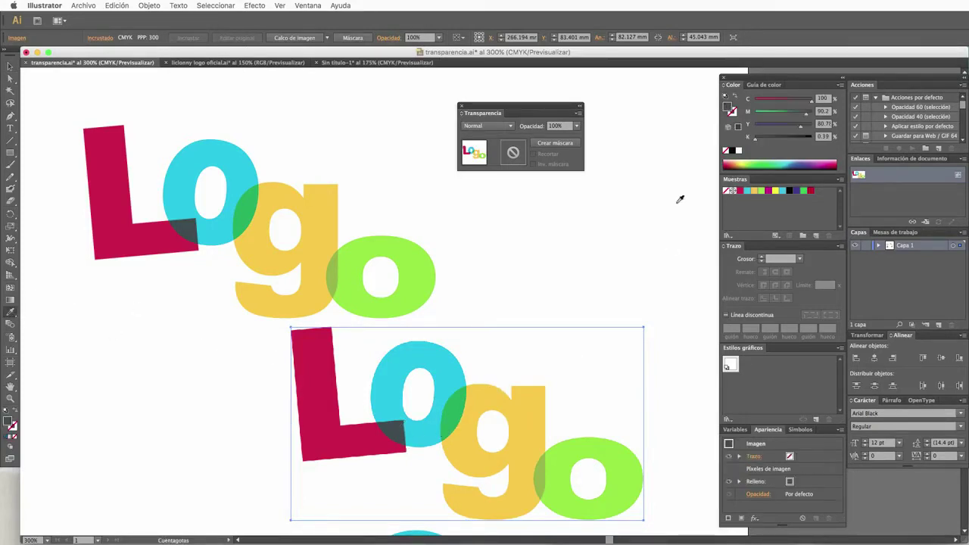
drag(728, 108, 794, 193)
click(460, 409)
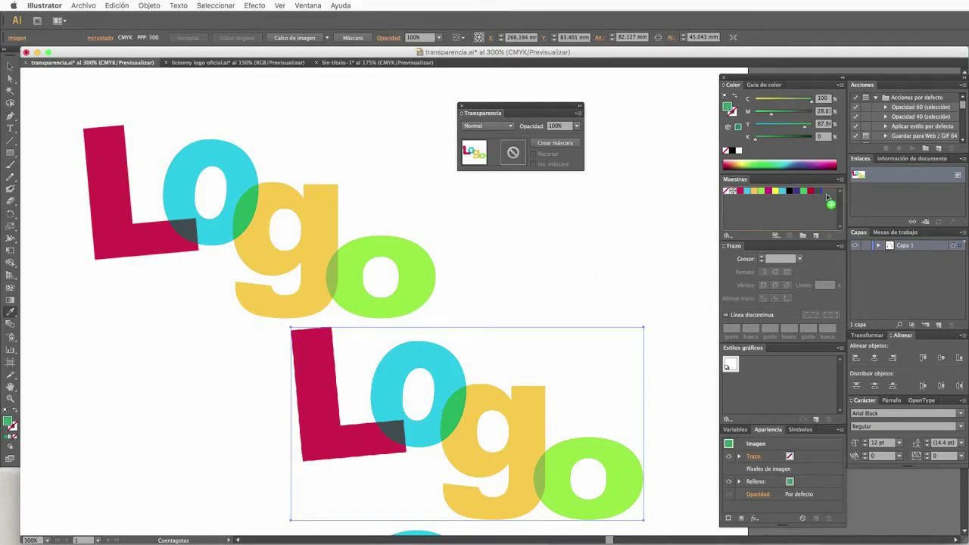
drag(828, 179, 829, 195)
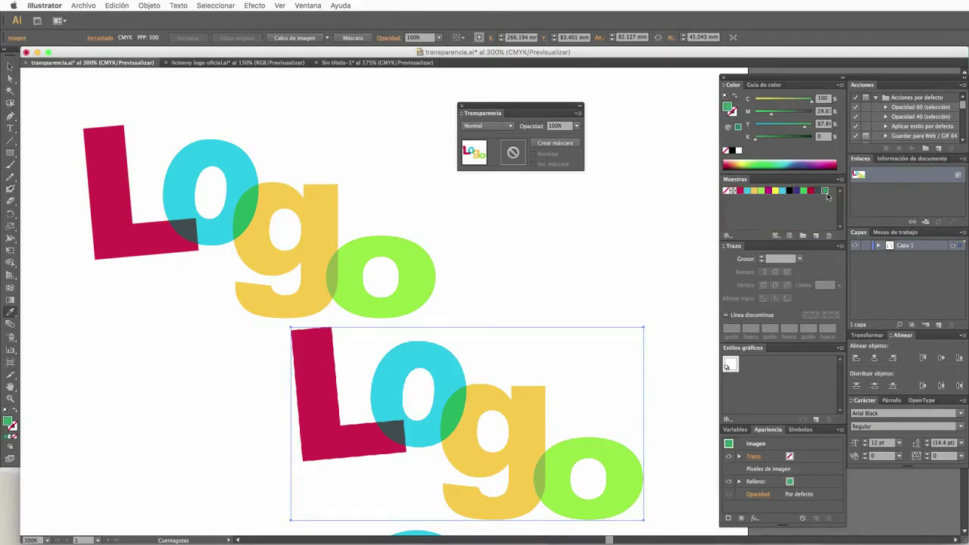
click(544, 470)
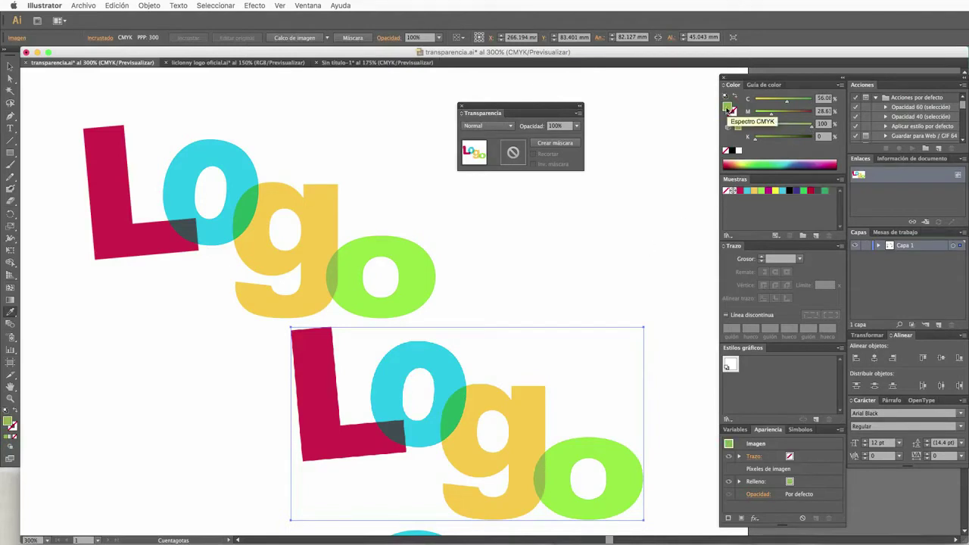
drag(728, 108, 832, 198)
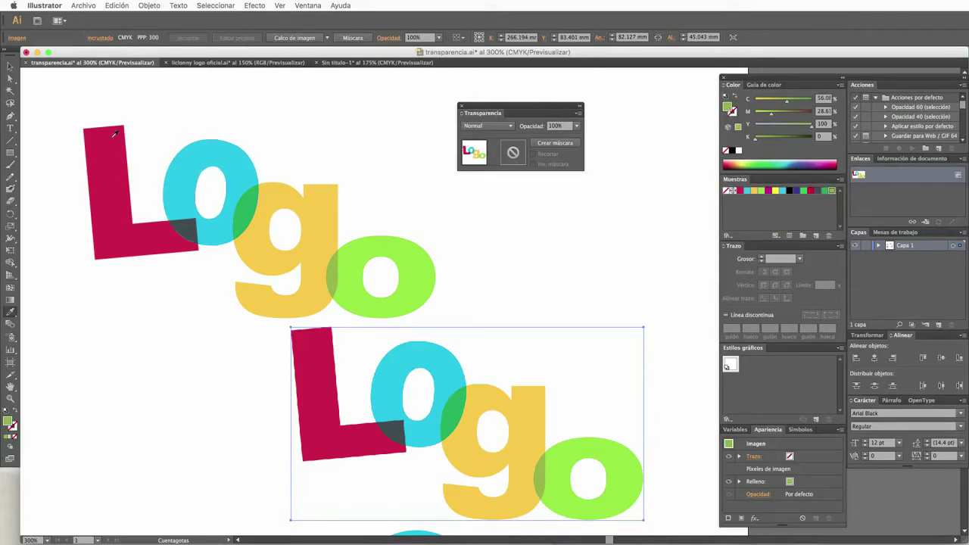
click(11, 66)
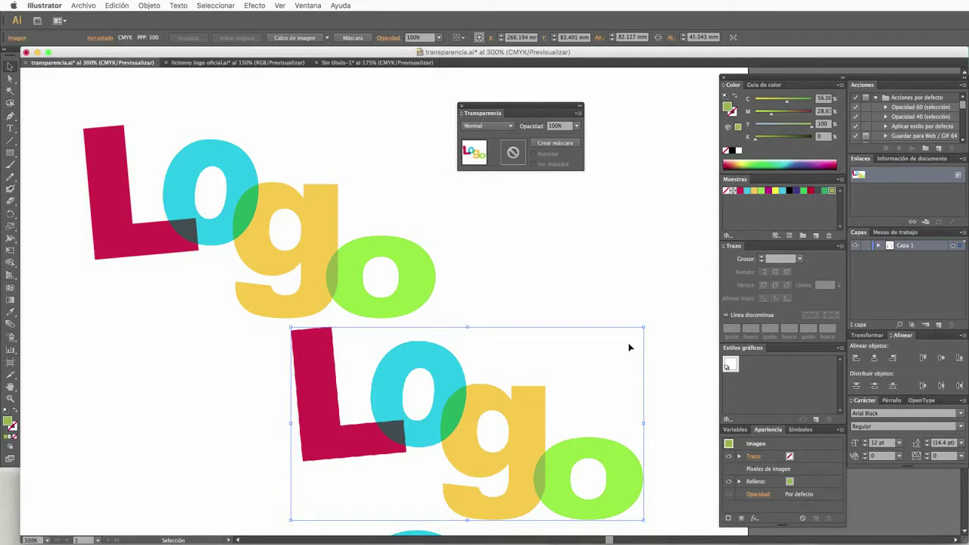
key(Delete)
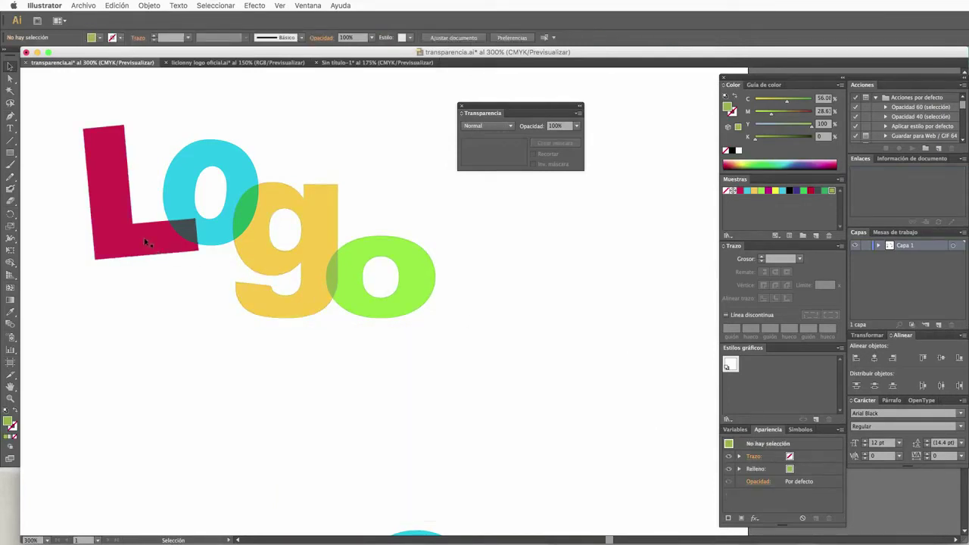
Step: Nudge the L into place and pick the Live Paint Bucket tool
drag(146, 241, 148, 230)
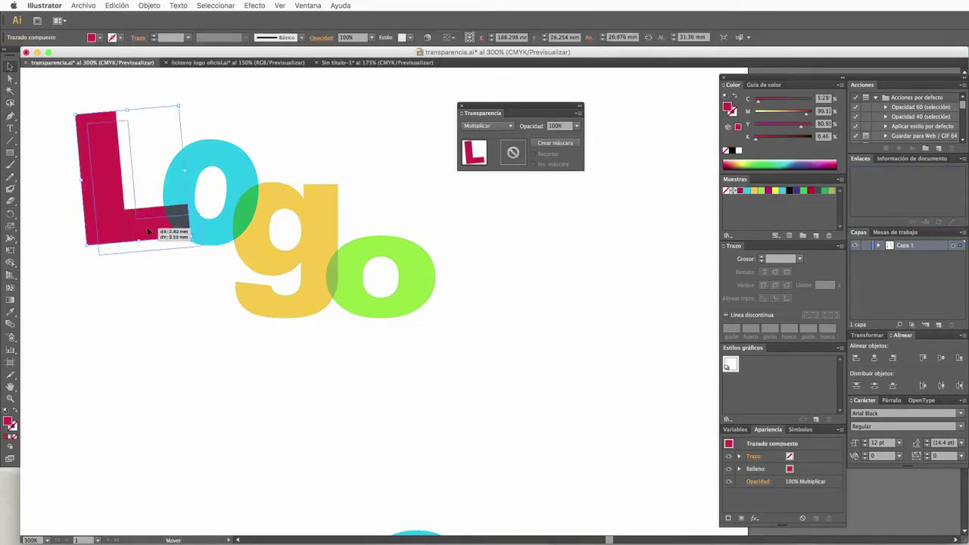
mouse_move(148, 231)
mouse_down()
mouse_move(134, 222)
mouse_move(121, 230)
mouse_move(137, 232)
mouse_up()
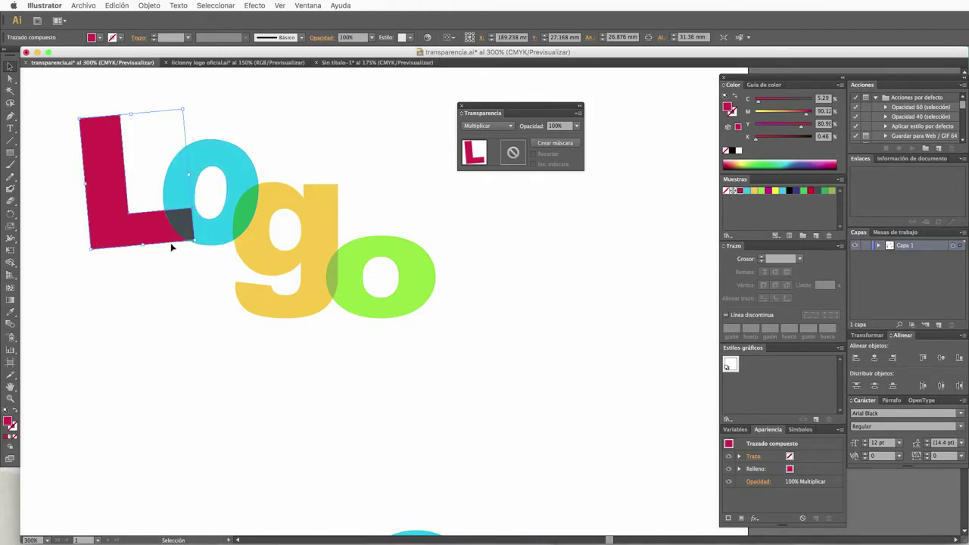
click(10, 262)
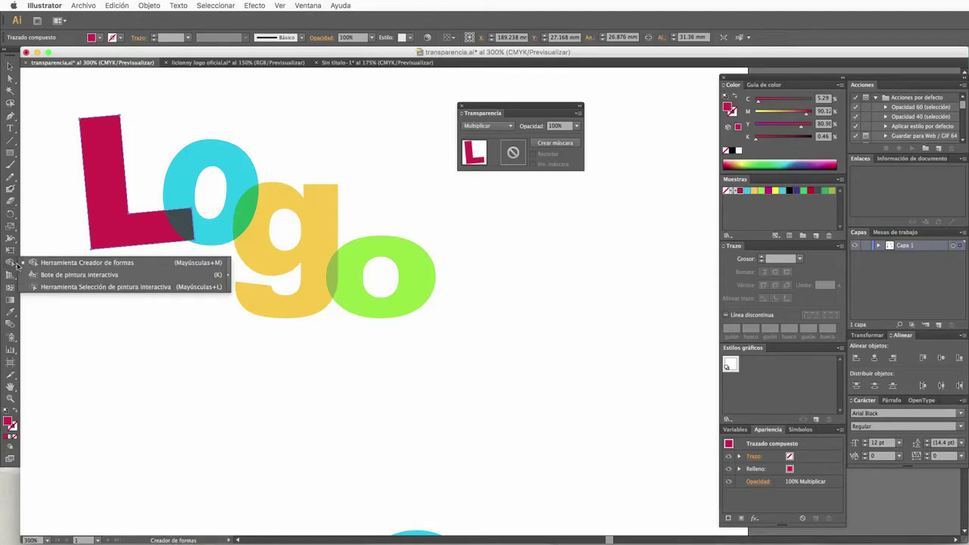
click(38, 275)
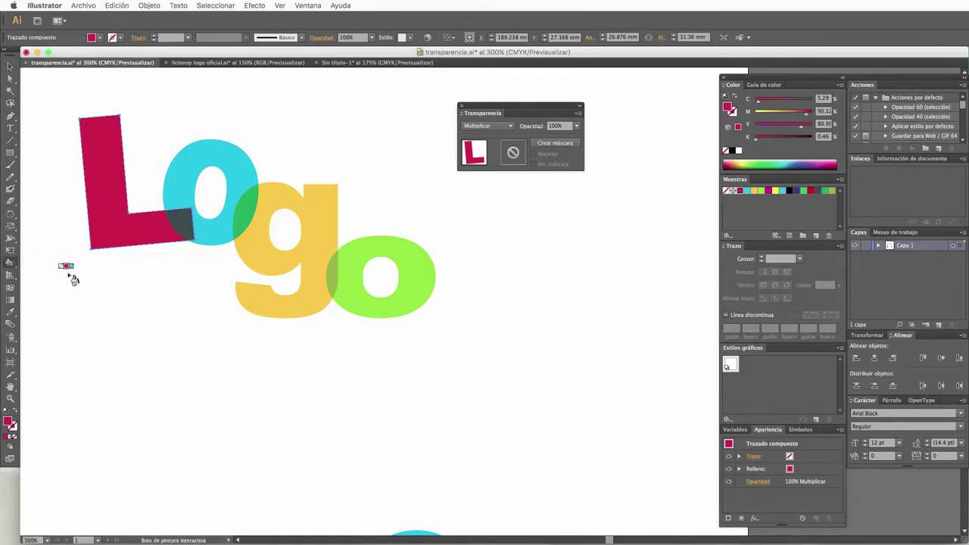
Step: Return the L's blend mode from Multiply to Normal and marquee-select all four letters
click(10, 66)
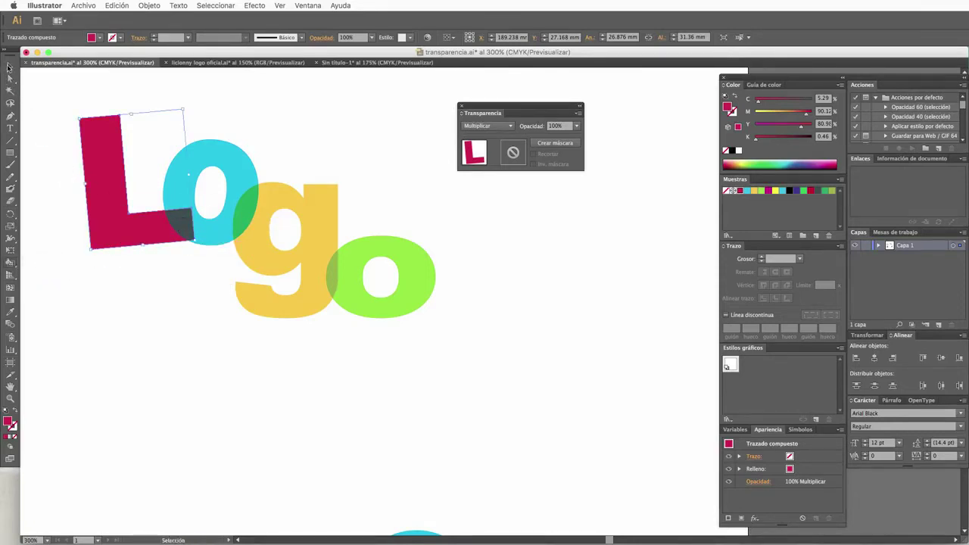
click(505, 127)
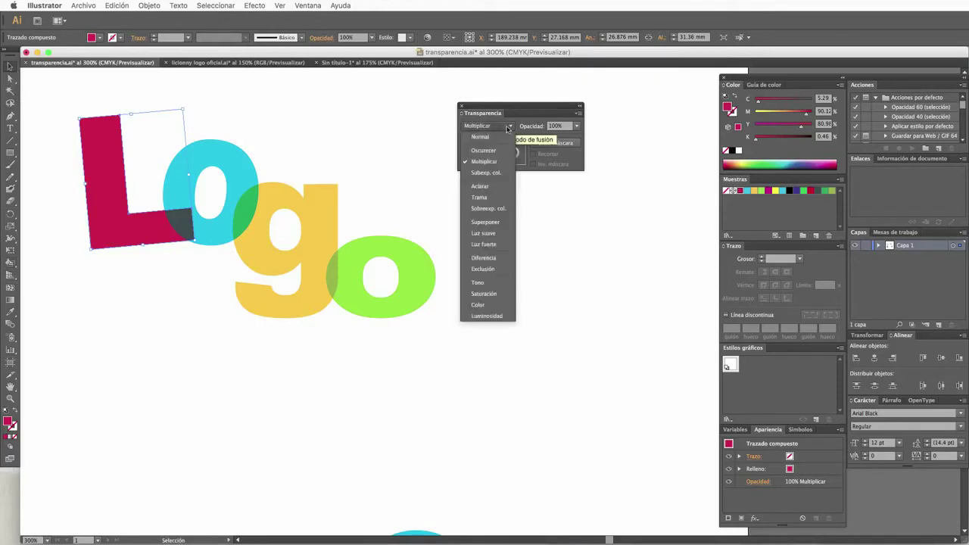
click(504, 139)
drag(63, 90, 408, 283)
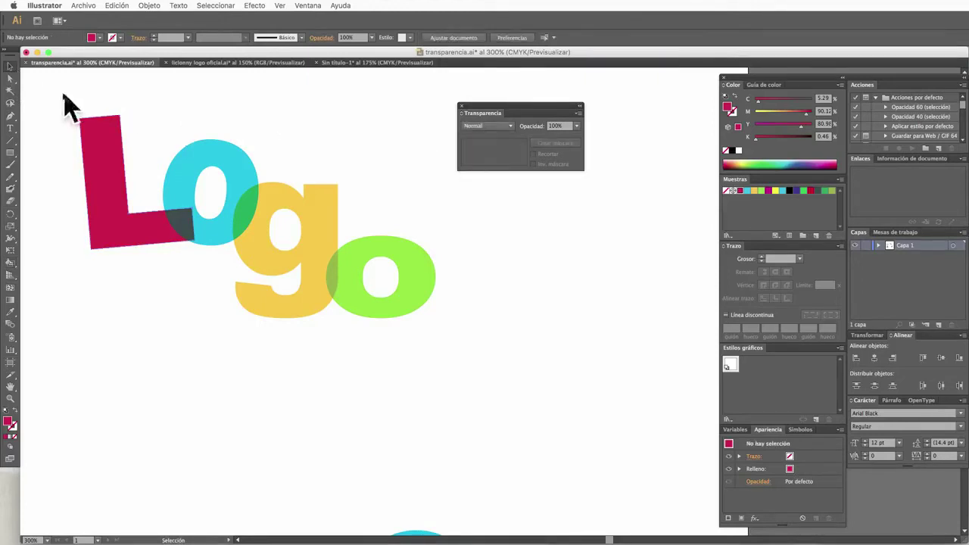
drag(21, 69, 448, 357)
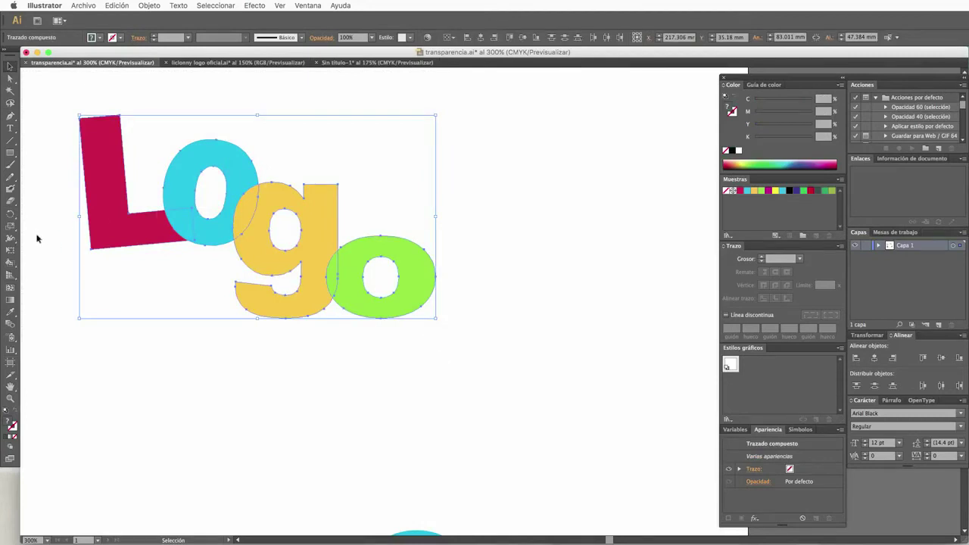
Step: Live Paint the letter overlaps: L/o dark grey, o/g green, g/o olive green
click(11, 263)
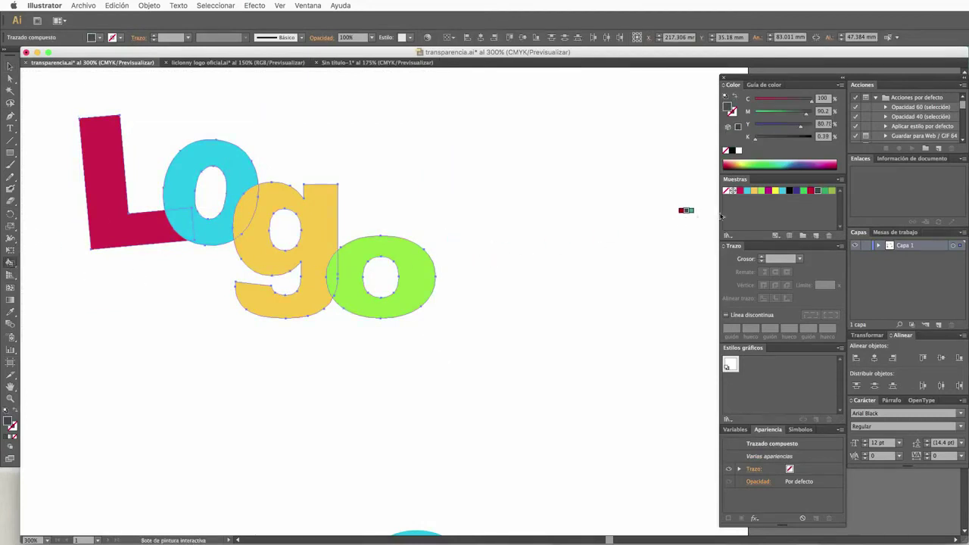
click(186, 227)
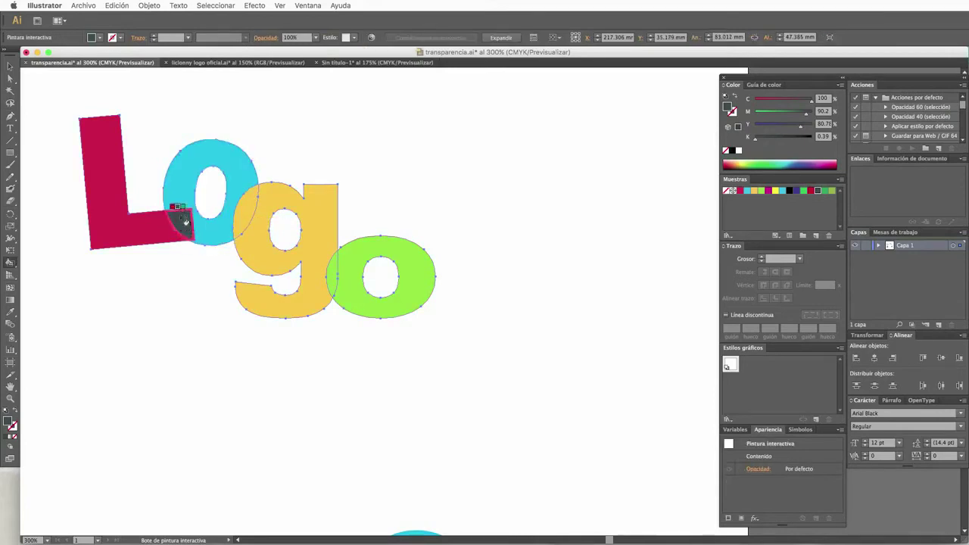
key(Right)
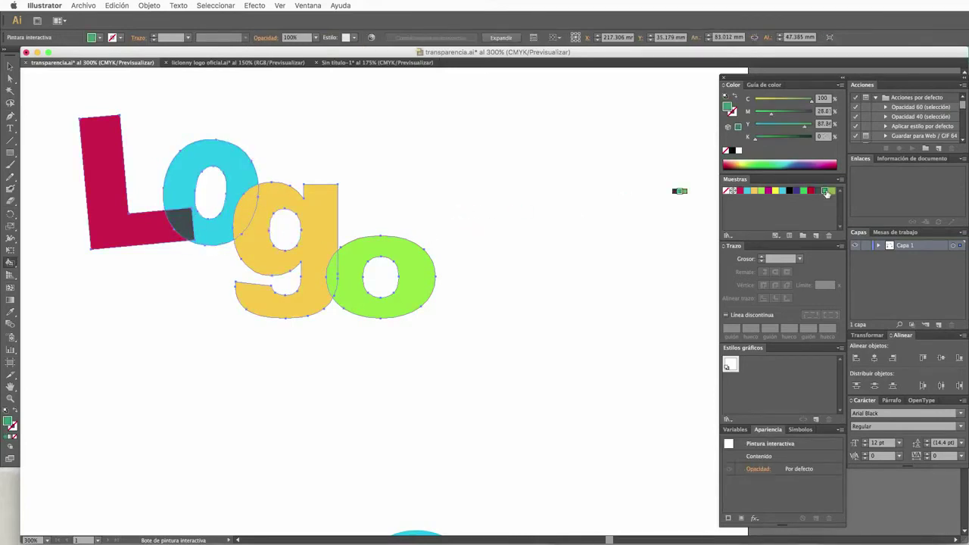
click(247, 208)
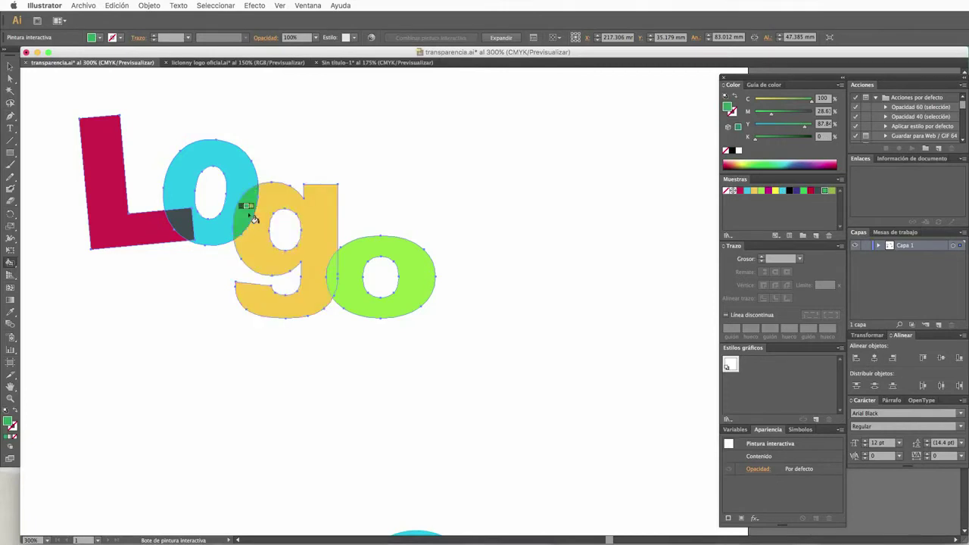
key(Right)
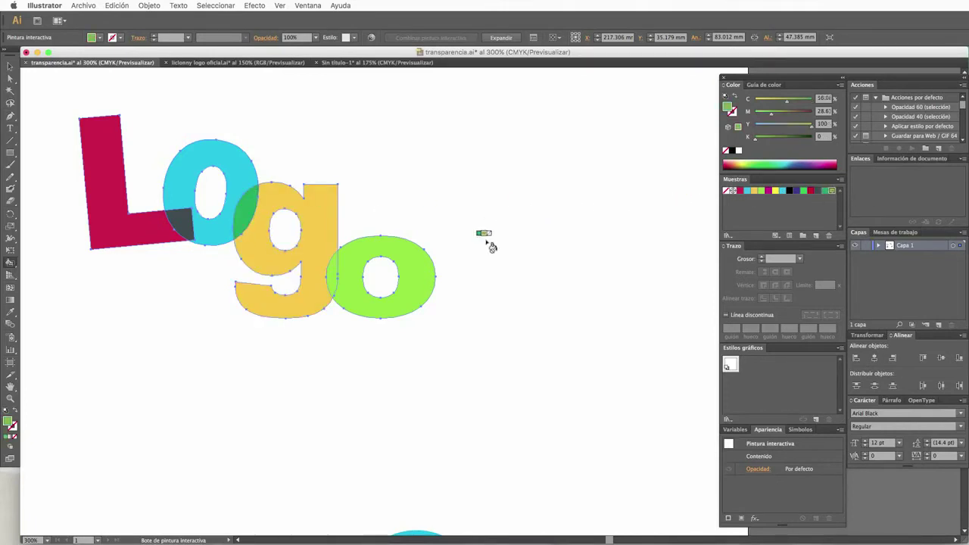
click(331, 273)
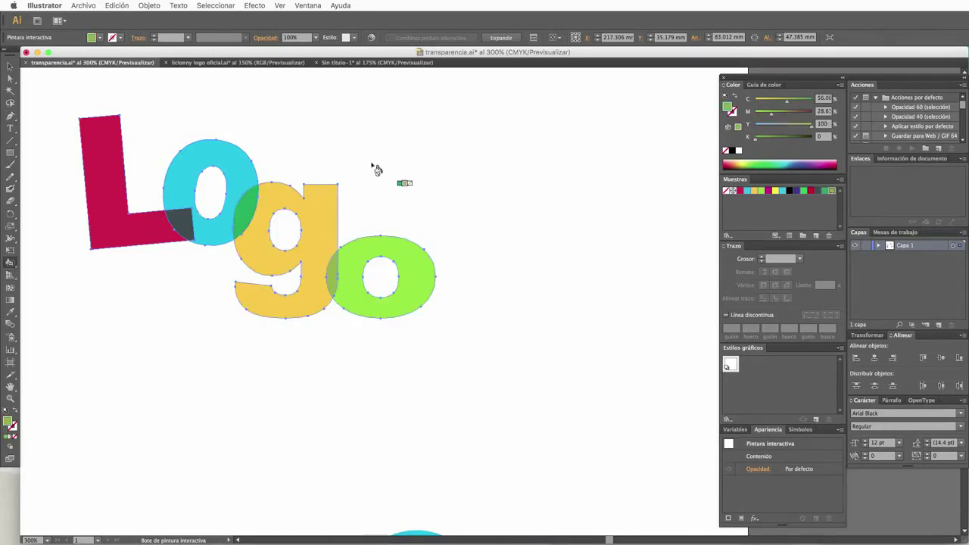
Step: Select the whole Logo Live Paint group, undo the accidental all-dark swatch fill, and deselect
click(10, 65)
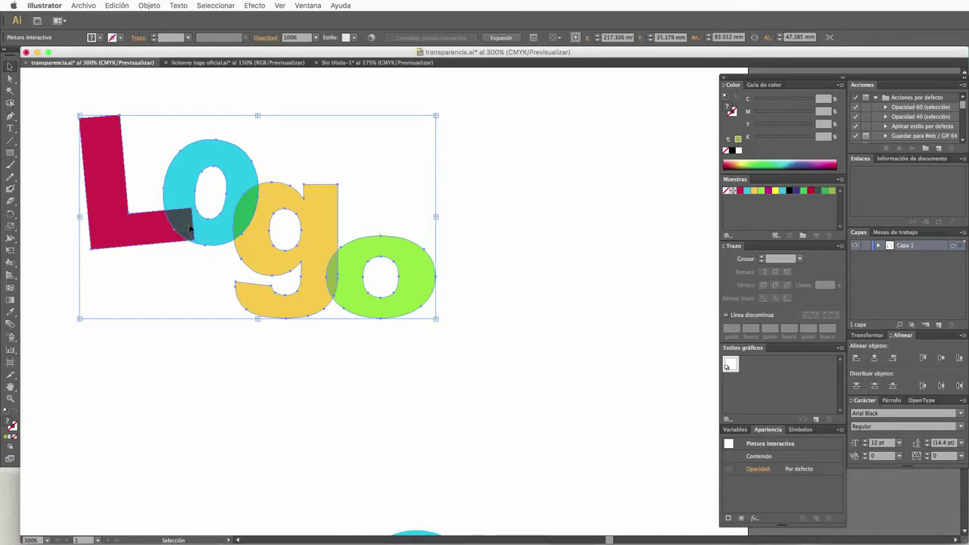
click(564, 222)
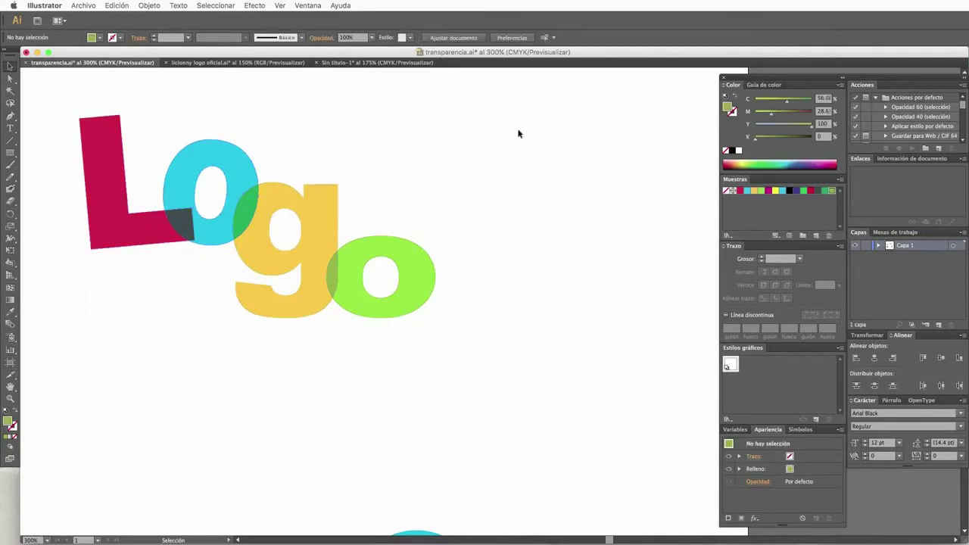
drag(547, 112, 151, 265)
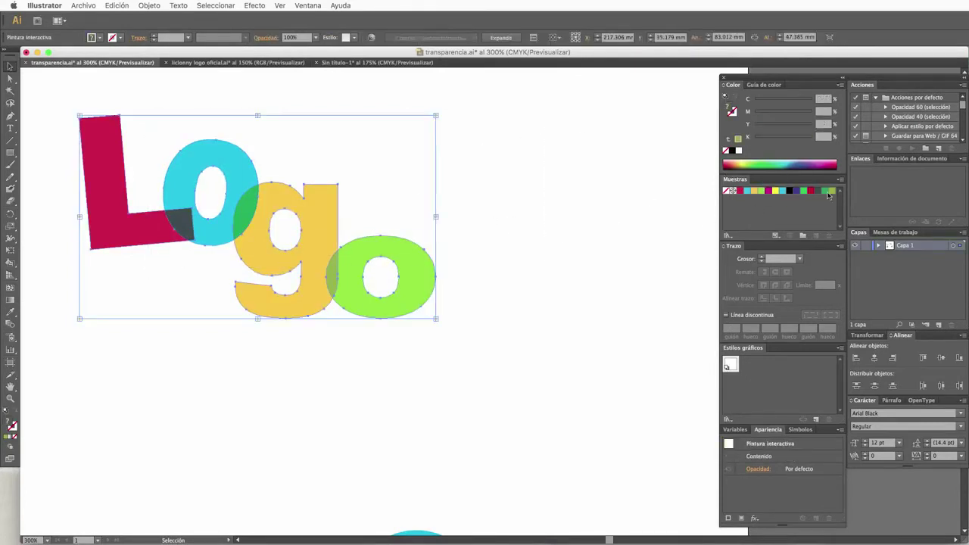
click(819, 195)
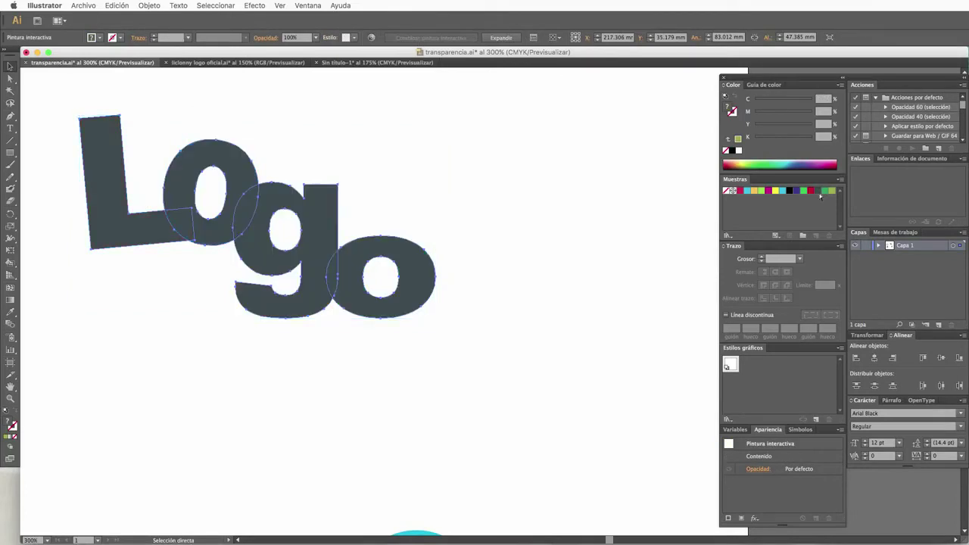
key(super+z)
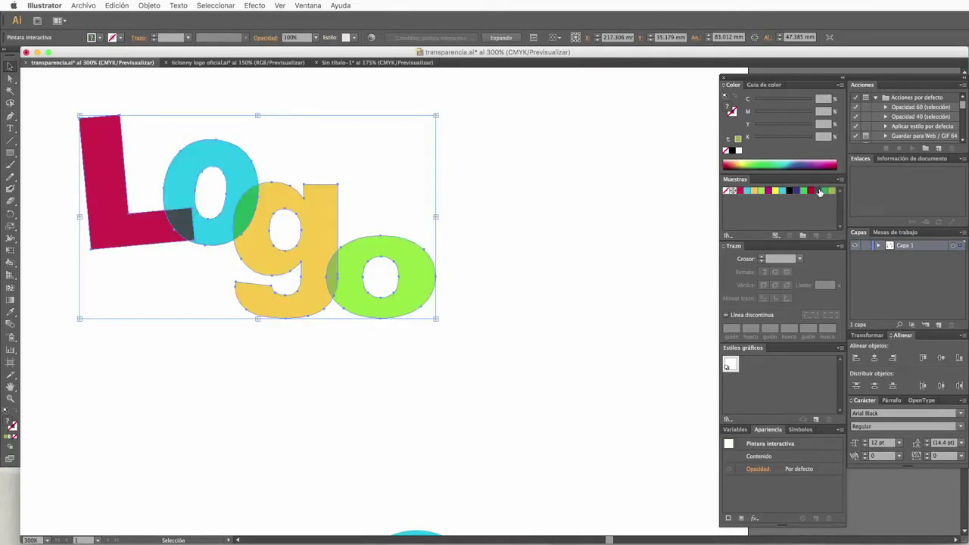
click(497, 229)
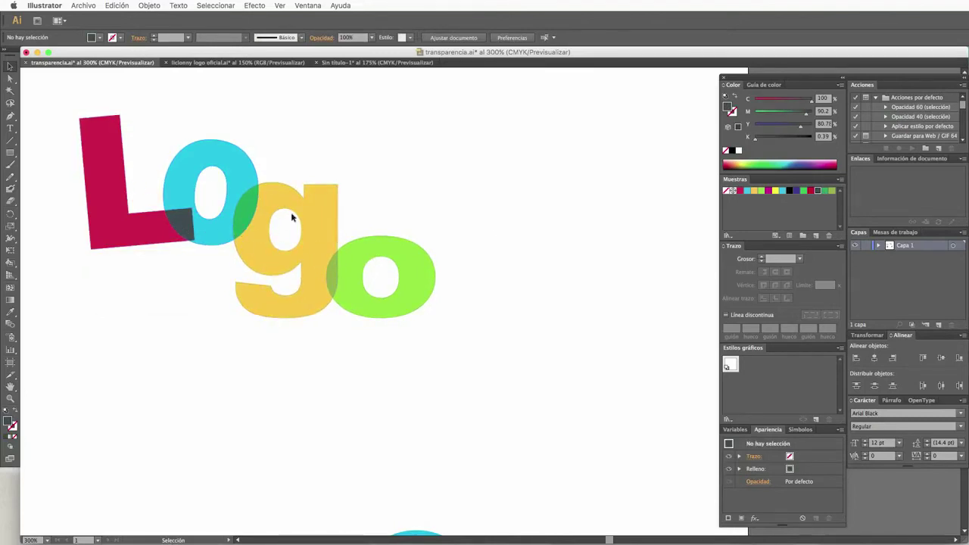
Step: Tick Global for the dark grey, green and lime green (C=56 M=29 Y=100 K=0) swatches
double_click(817, 192)
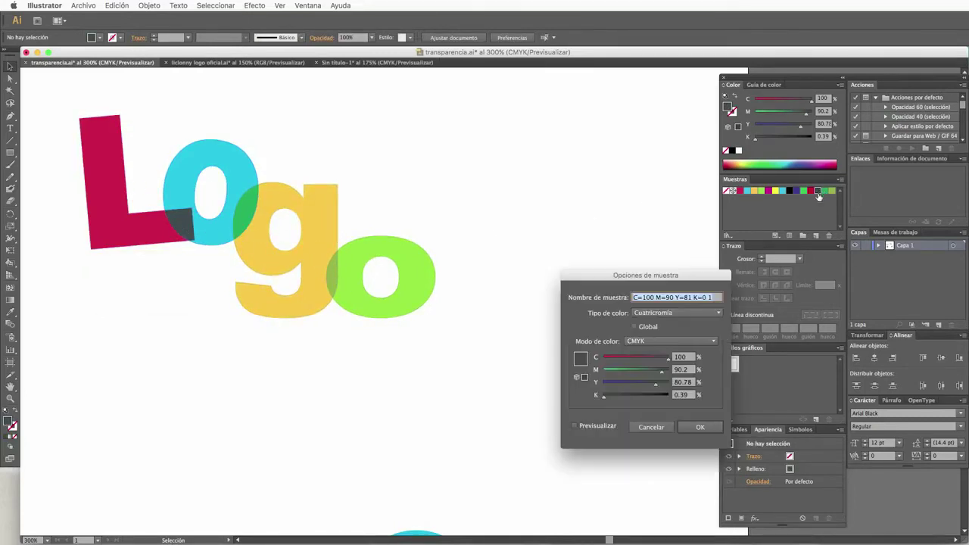
click(645, 325)
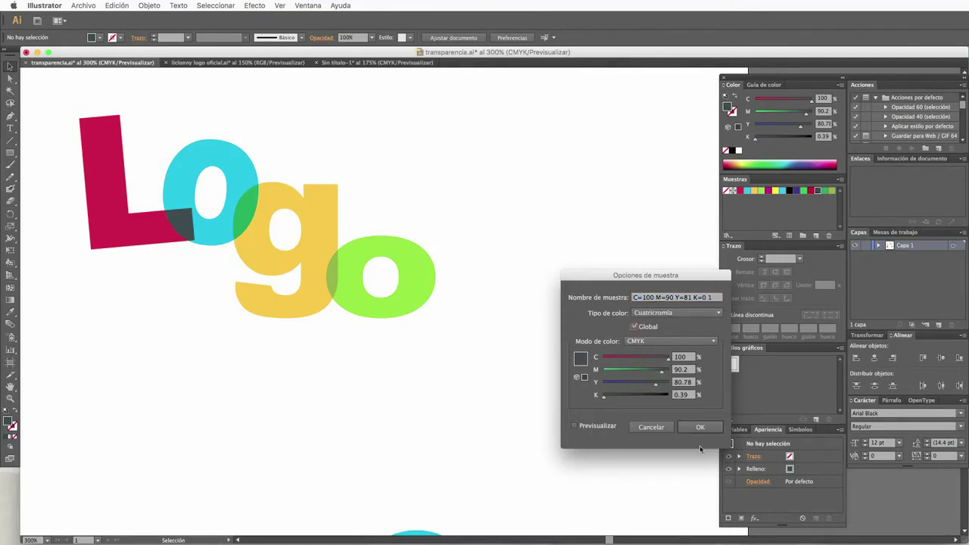
key(Return)
double_click(819, 191)
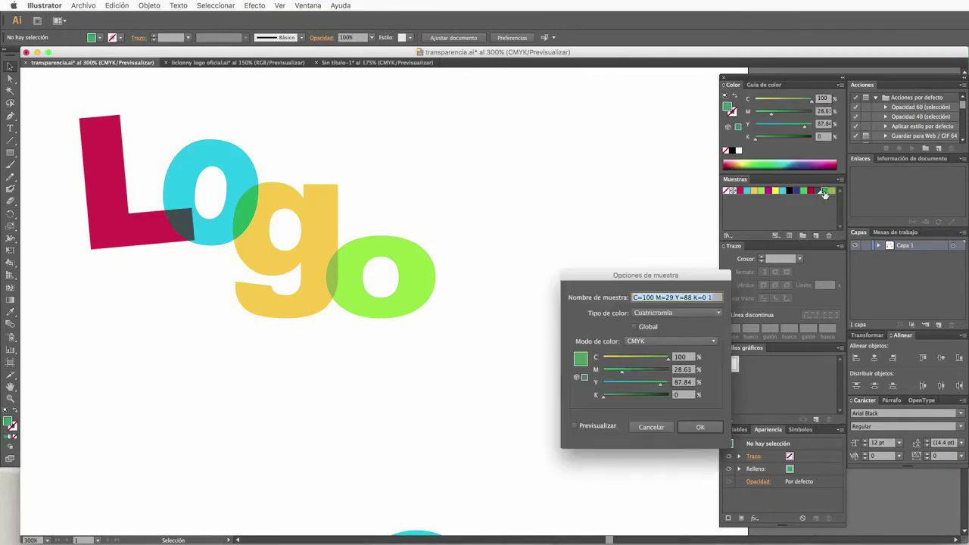
click(634, 326)
click(699, 427)
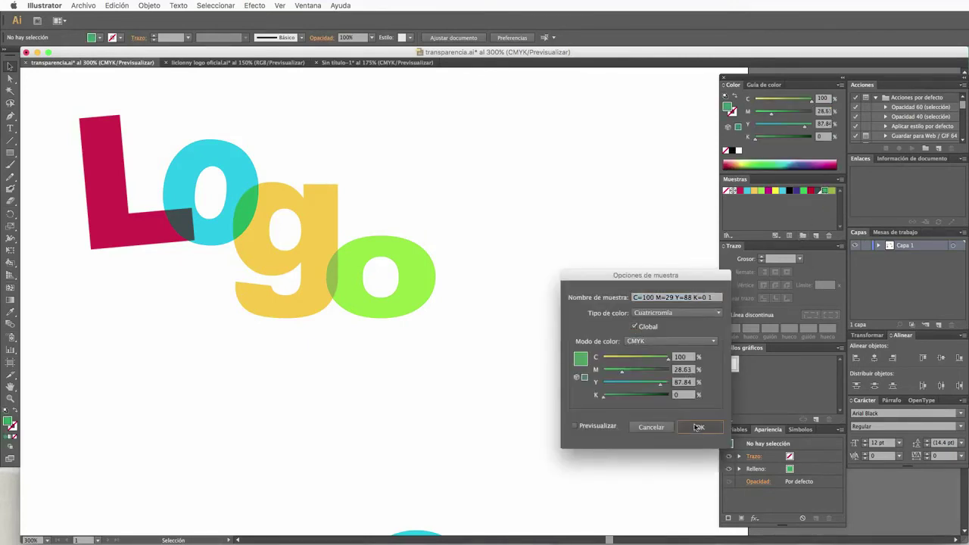
double_click(832, 191)
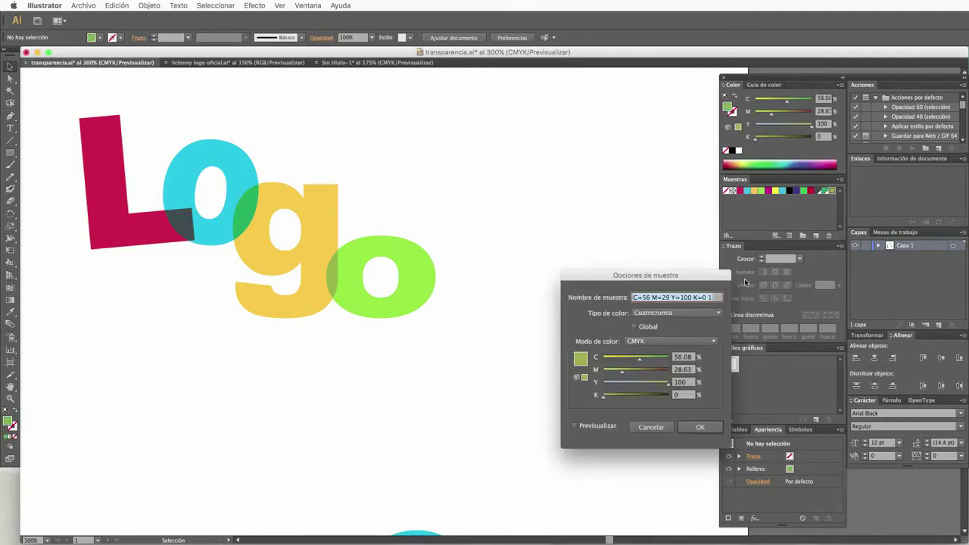
click(634, 326)
click(697, 428)
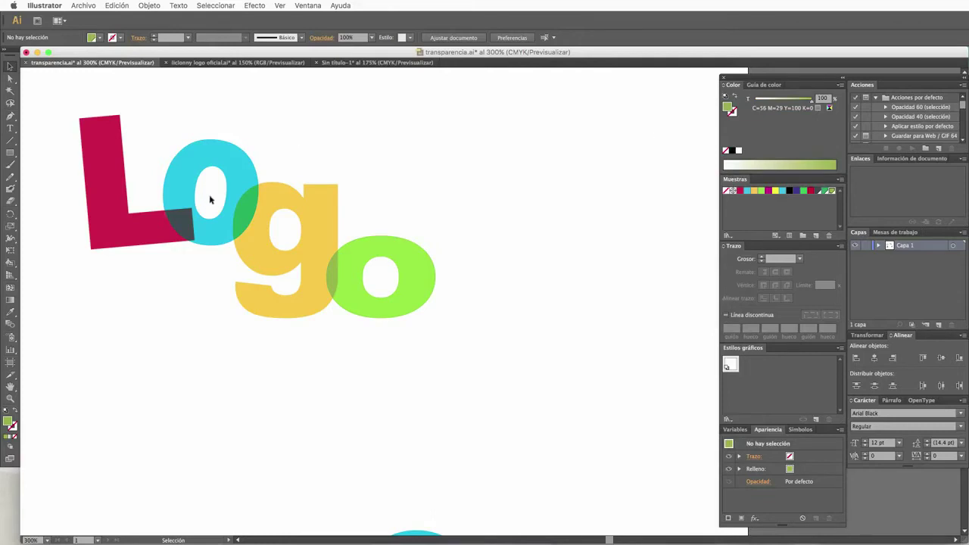
Step: Repaint the L/o overlap with the near-black C=100 M=90 Y=81 K=0 swatch
drag(50, 114, 443, 381)
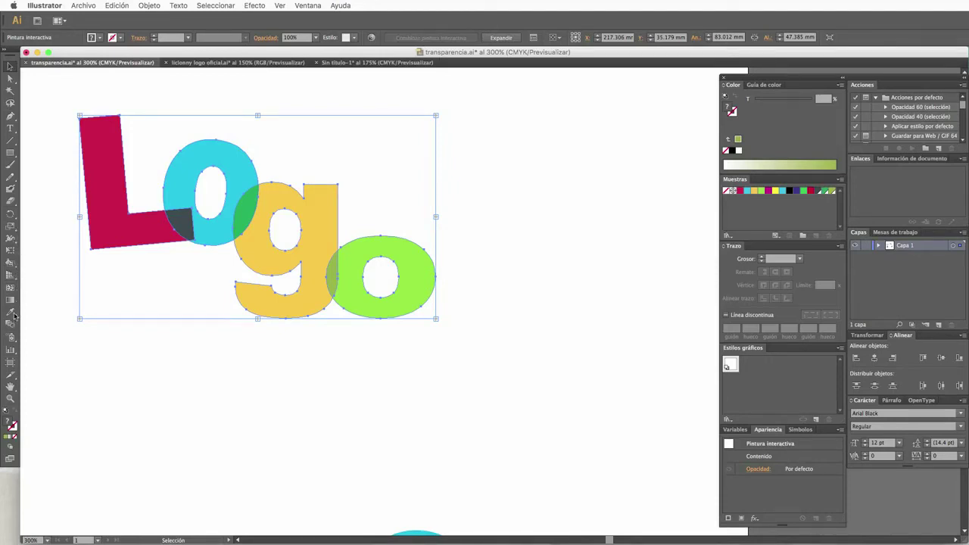
click(10, 272)
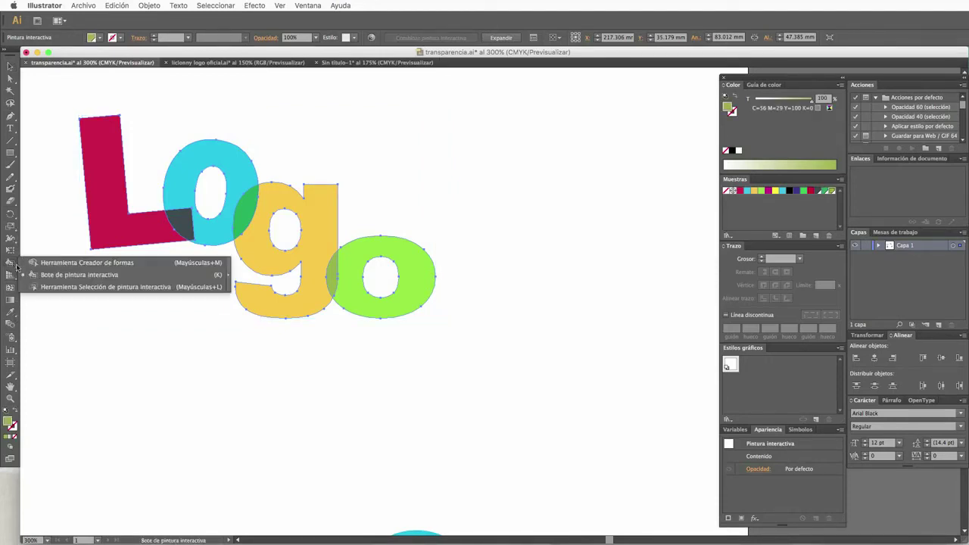
click(46, 275)
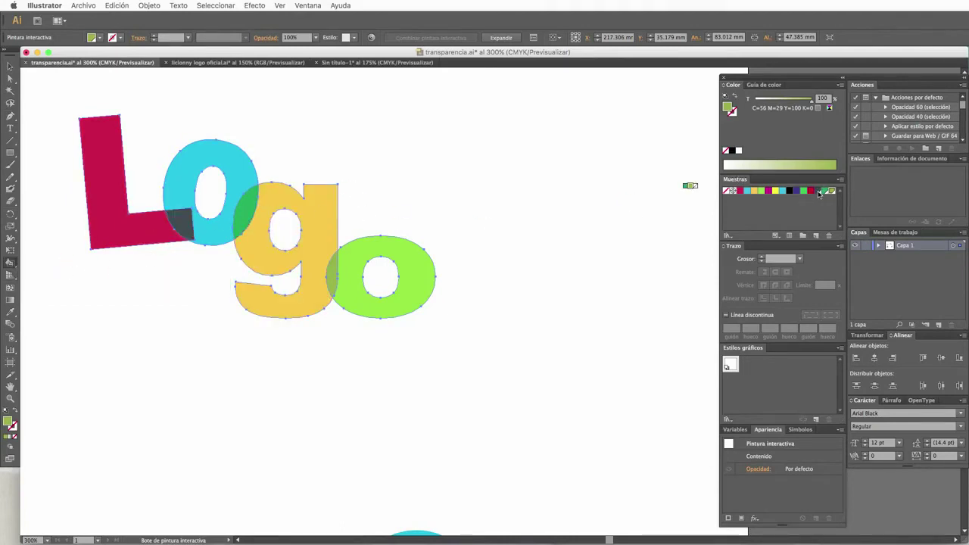
click(817, 191)
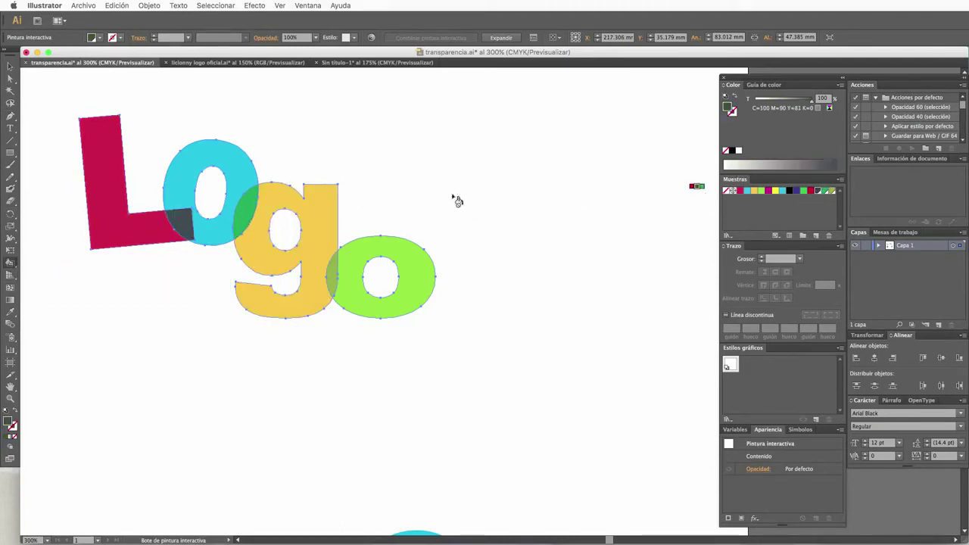
click(181, 220)
Step: Step the paint colour through the green and yellow swatches, then deselect the logo
key(Right)
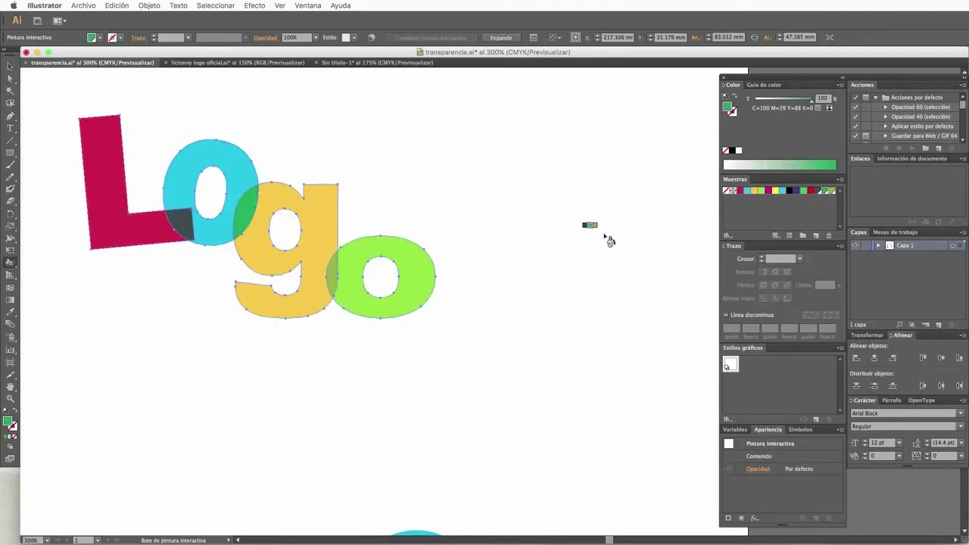
key(Right)
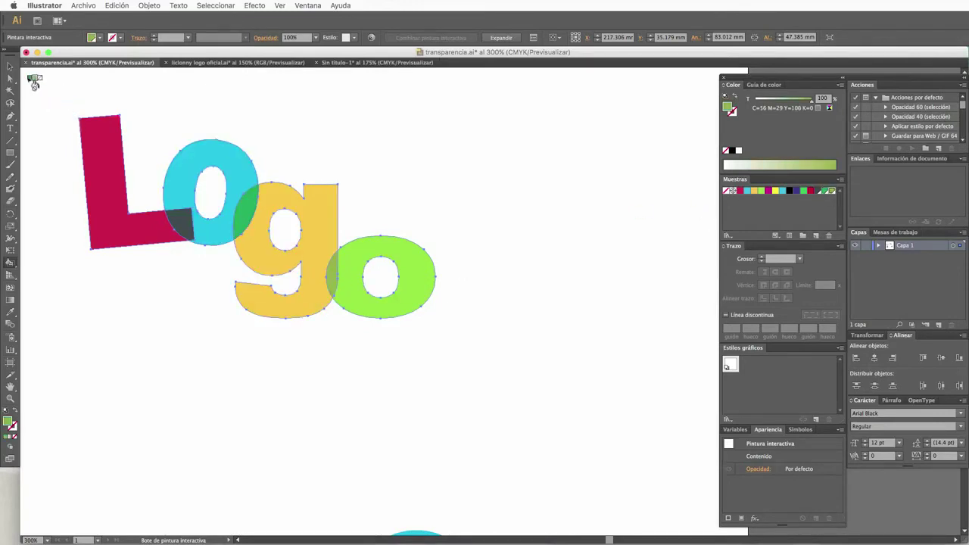
key(v)
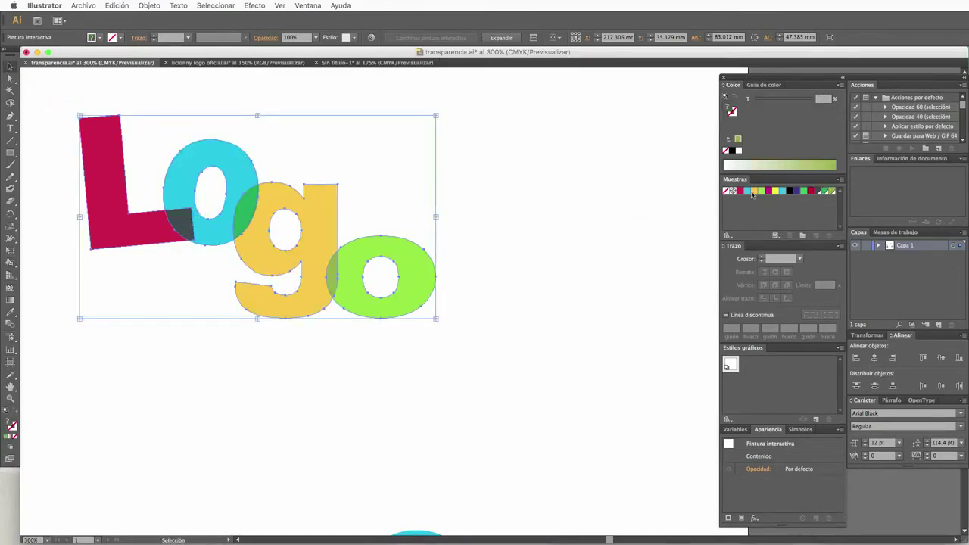
click(701, 199)
Step: Redefine the dark overlap swatch as C=84 M=90 Y=13 K=0 with preview on
double_click(817, 191)
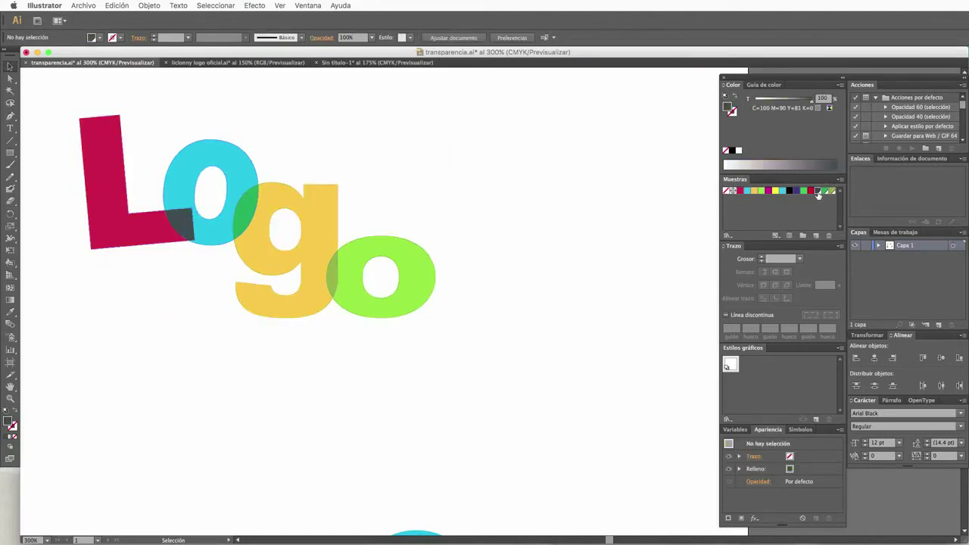
click(576, 428)
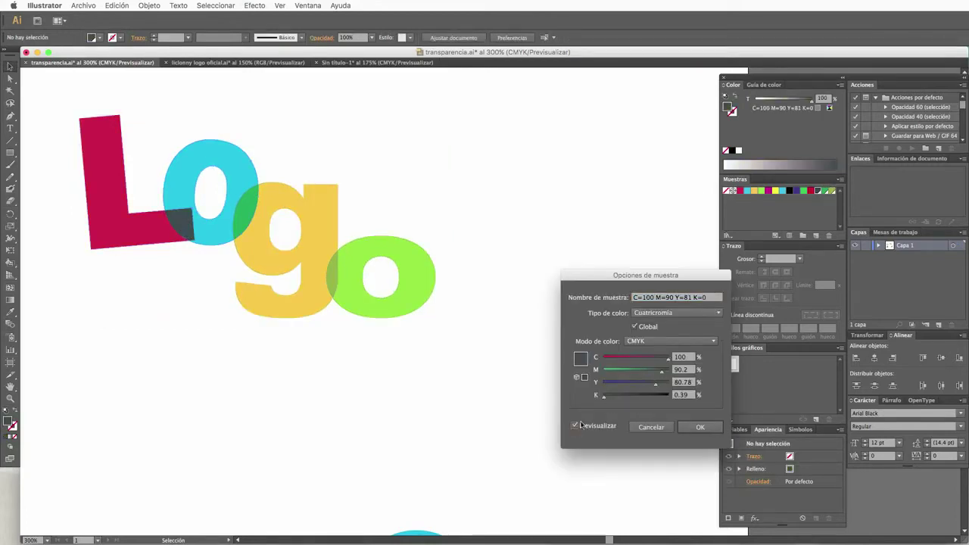
drag(667, 364, 628, 364)
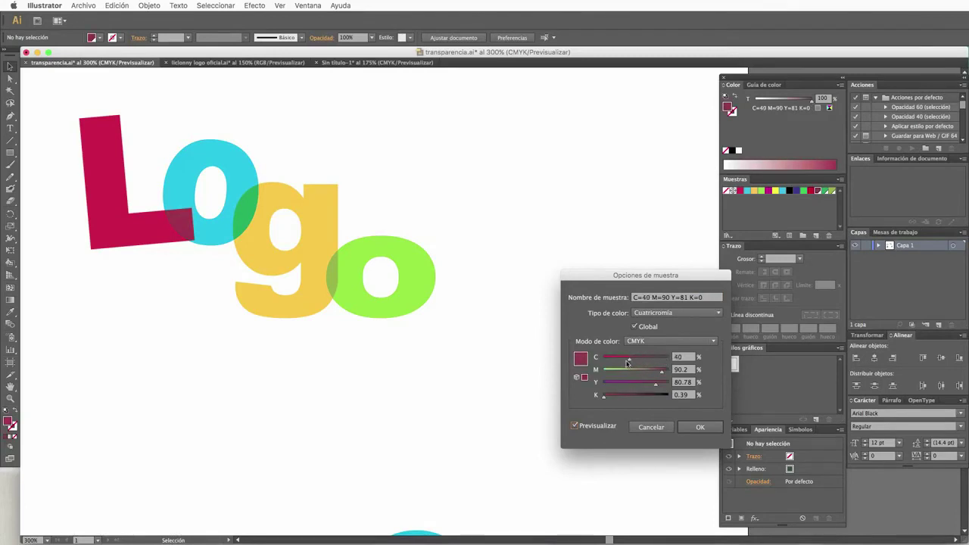
drag(627, 363, 657, 363)
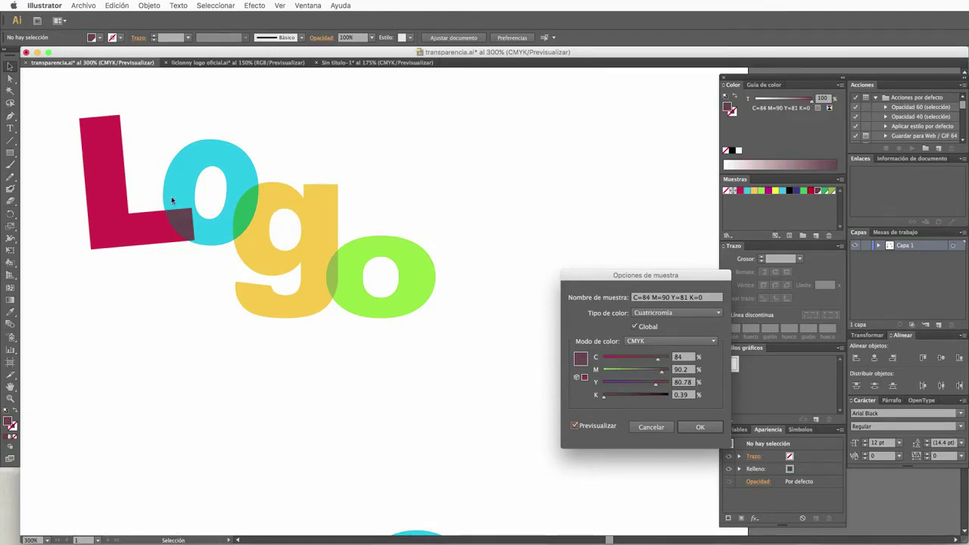
drag(656, 387, 614, 385)
click(700, 427)
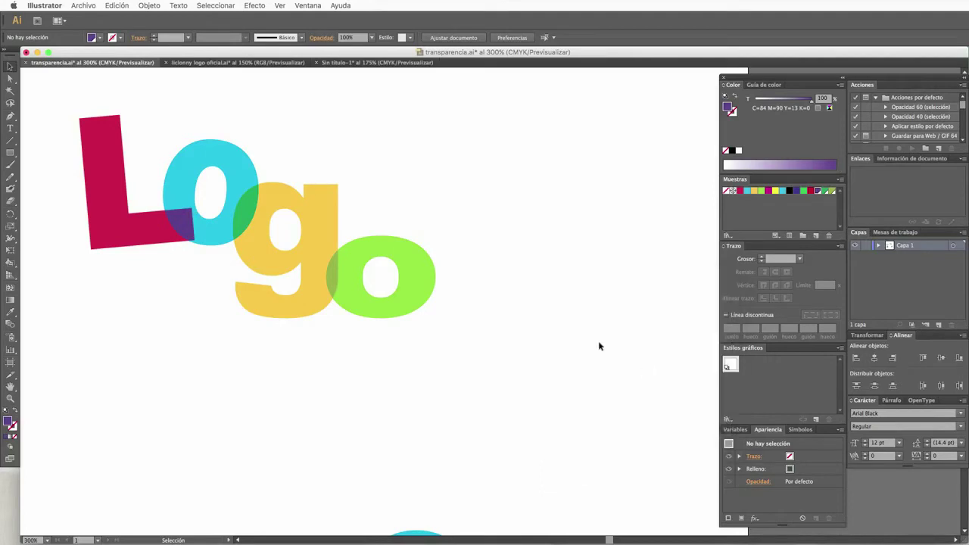
Step: Change the green overlap swatch to brown, C=67 M=81 Y=88 K=0
double_click(826, 192)
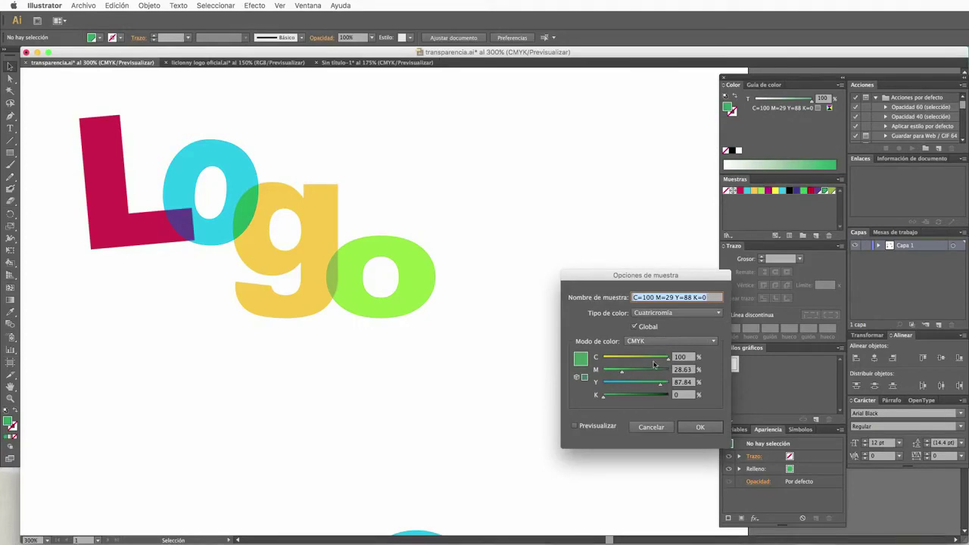
drag(625, 363, 644, 362)
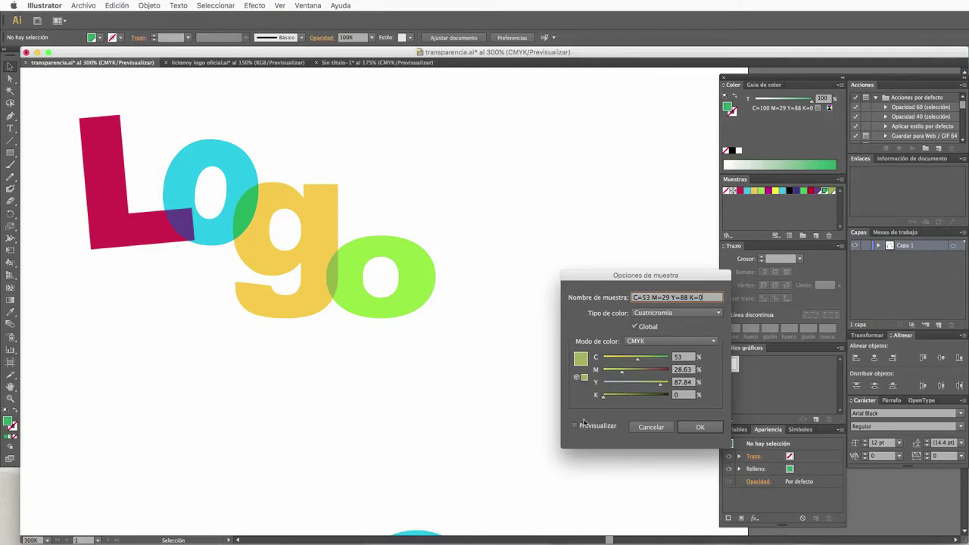
click(577, 426)
drag(638, 362, 655, 371)
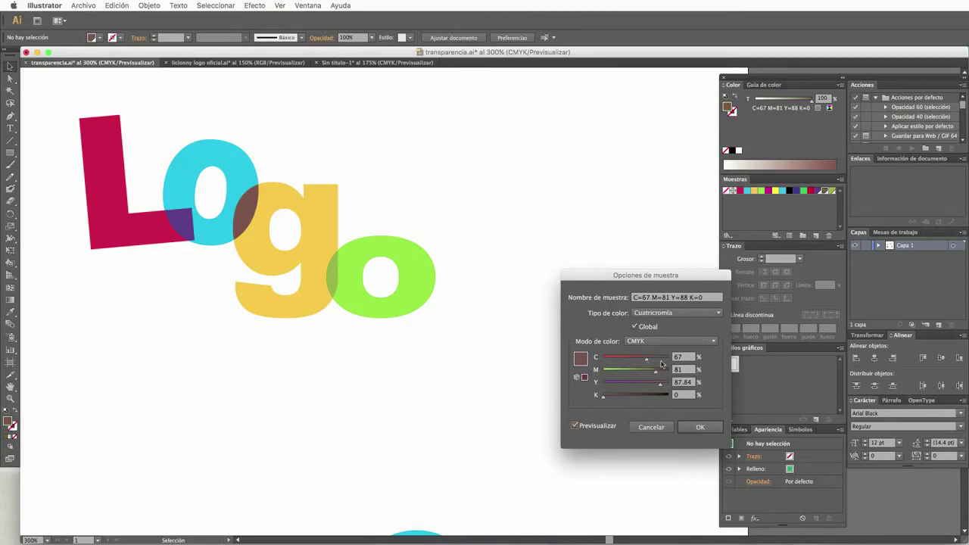
click(699, 428)
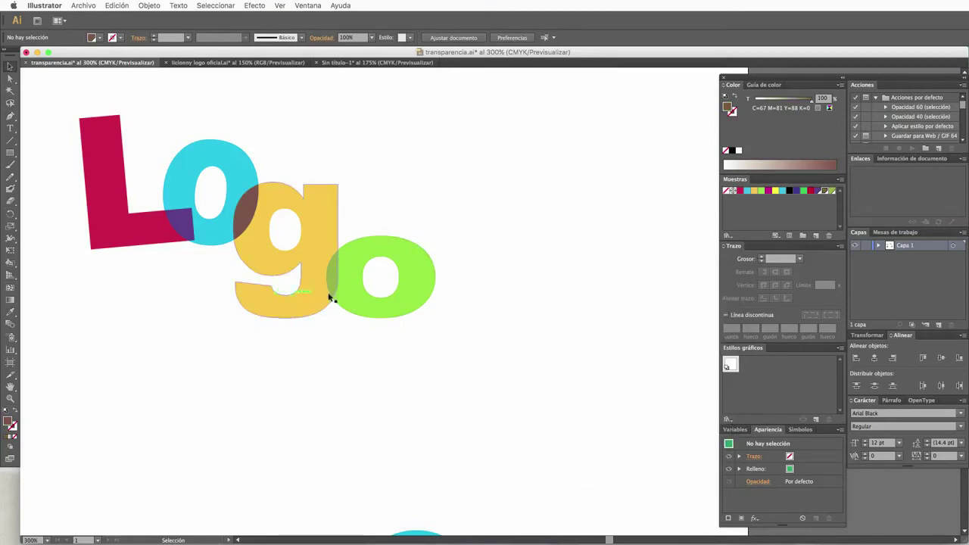
Step: Lower the C=56 M=29 Y=100 swatch's yellow to 12, making the g–o overlap pale blue
double_click(832, 192)
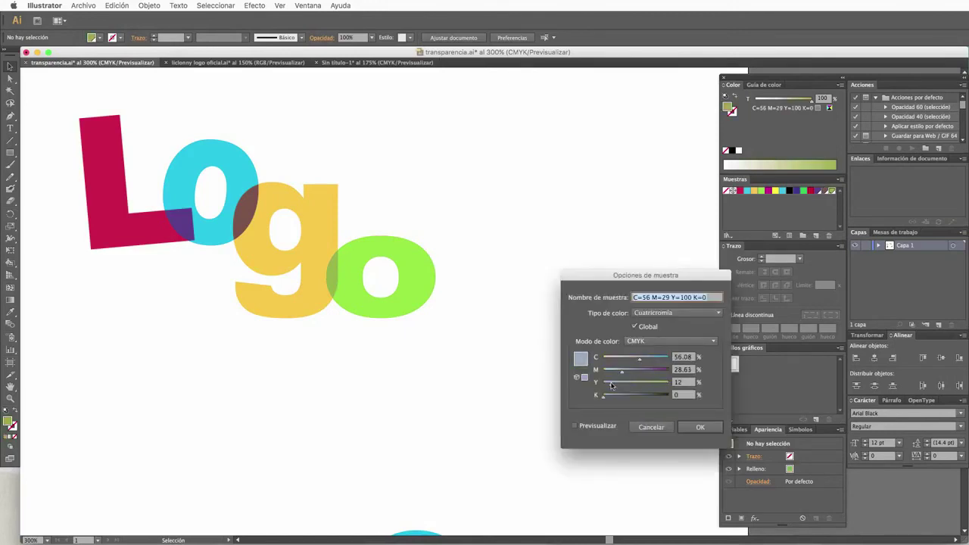
drag(612, 386, 611, 387)
click(576, 427)
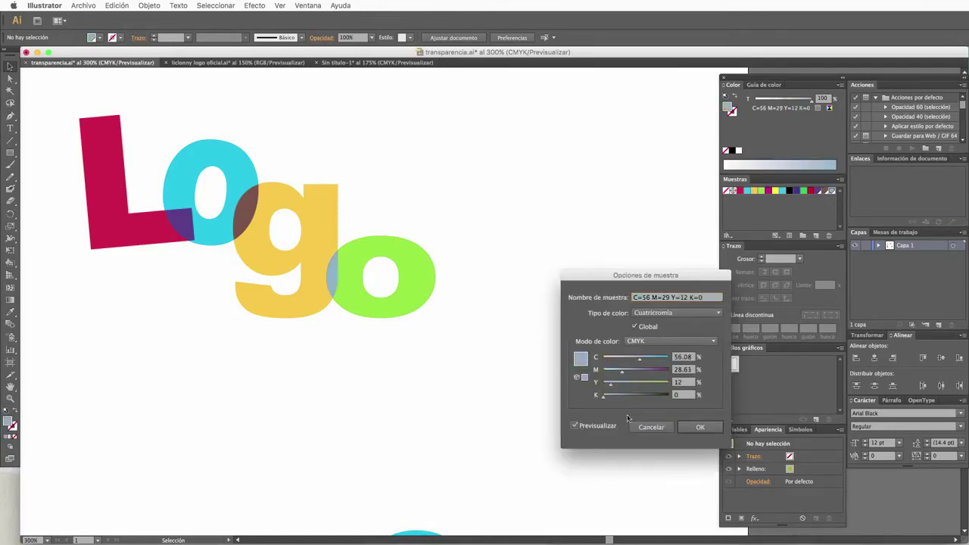
click(701, 428)
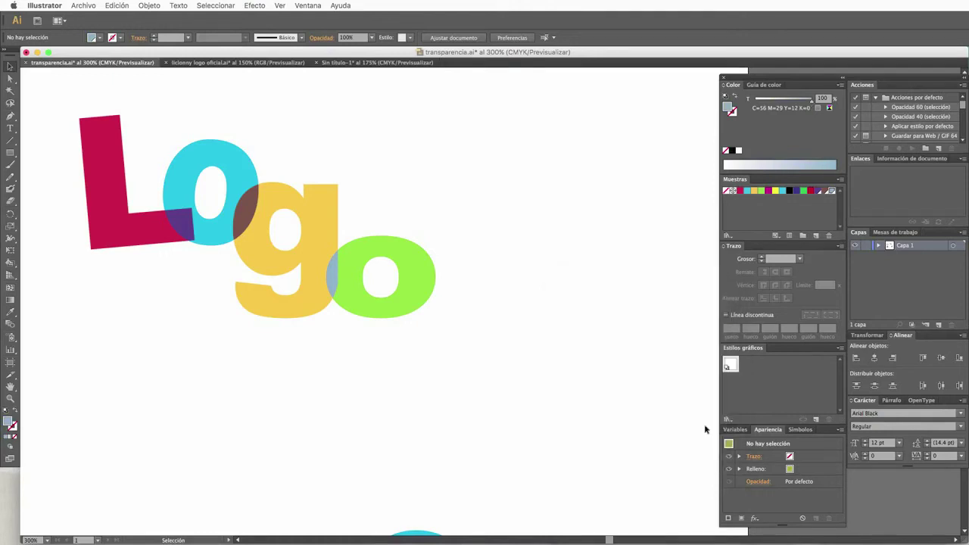
click(220, 156)
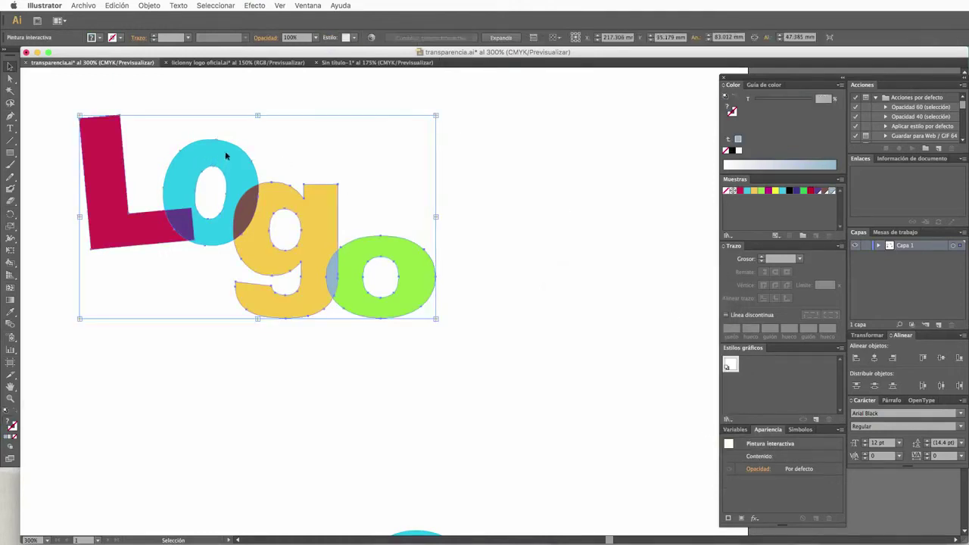
click(106, 89)
click(195, 158)
double_click(195, 158)
drag(200, 161, 192, 186)
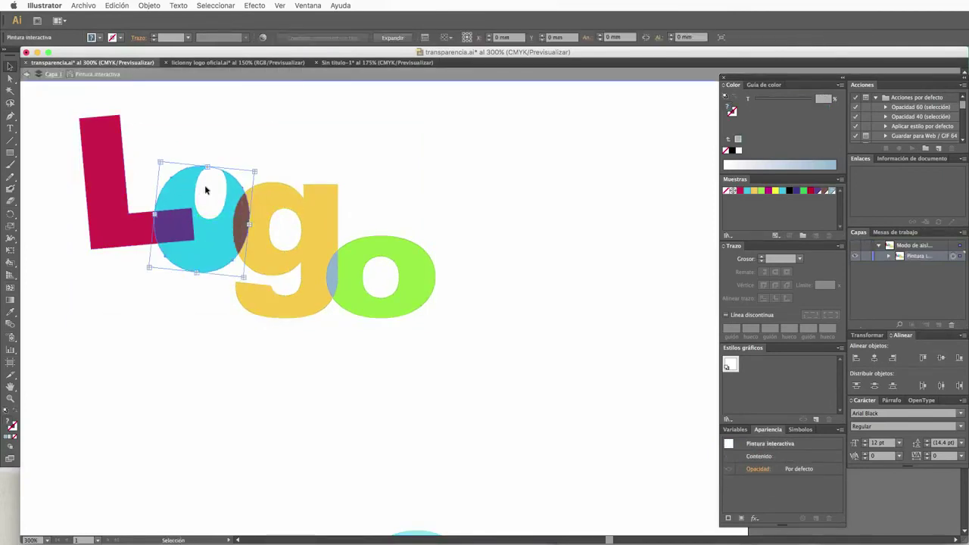
drag(197, 236, 212, 214)
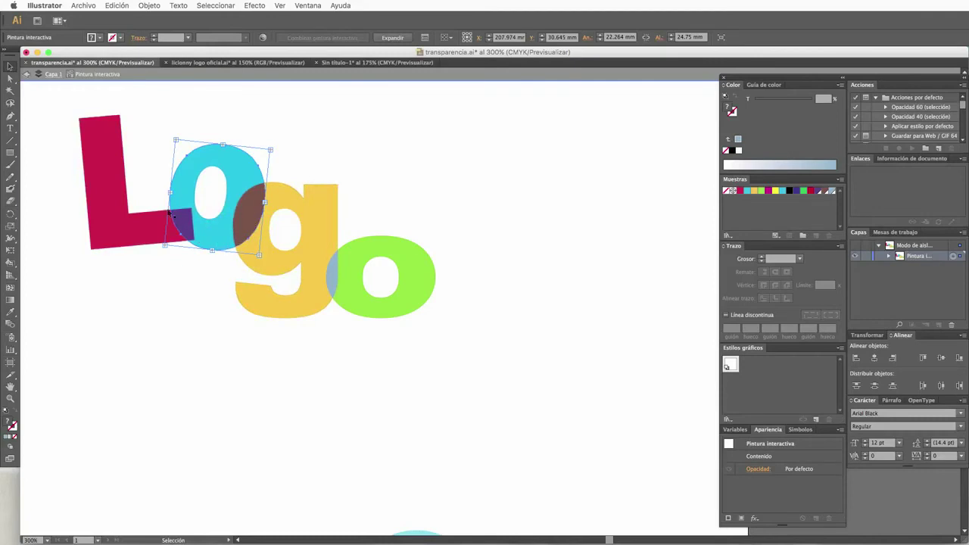
key(a)
drag(184, 223, 176, 216)
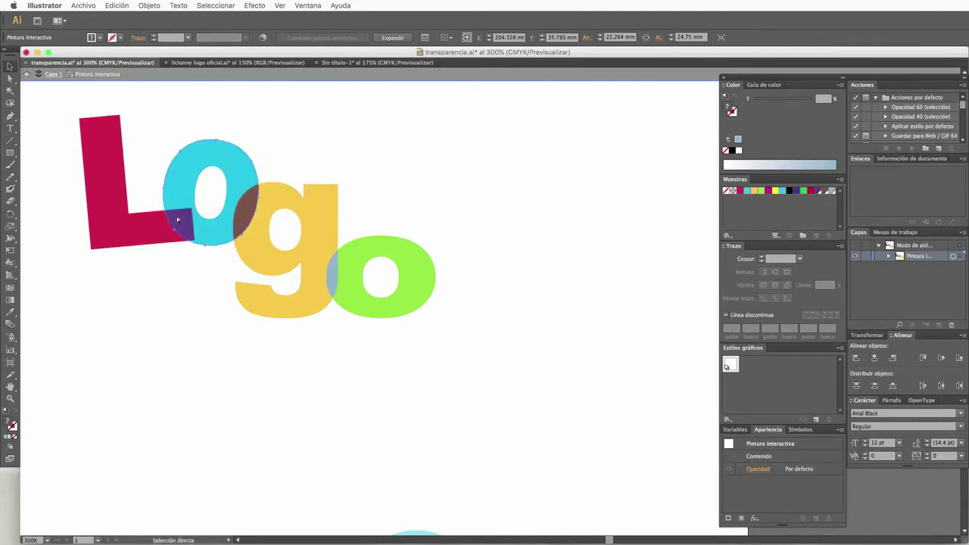
key(Escape)
key(v)
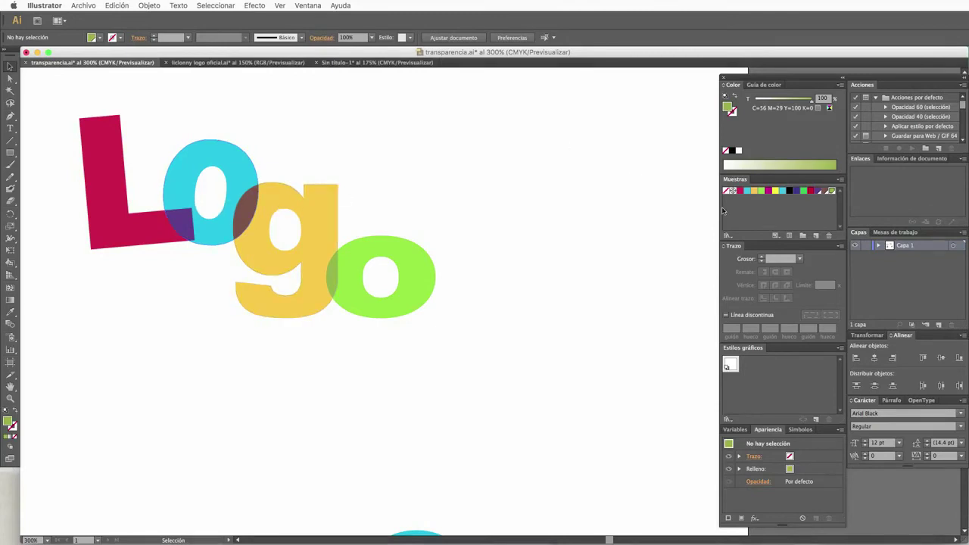
Step: Pan the canvas to centre the LovePrint circles logo in view
drag(421, 474, 504, 333)
mouse_move(363, 530)
mouse_down()
mouse_move(423, 376)
mouse_move(399, 295)
mouse_up()
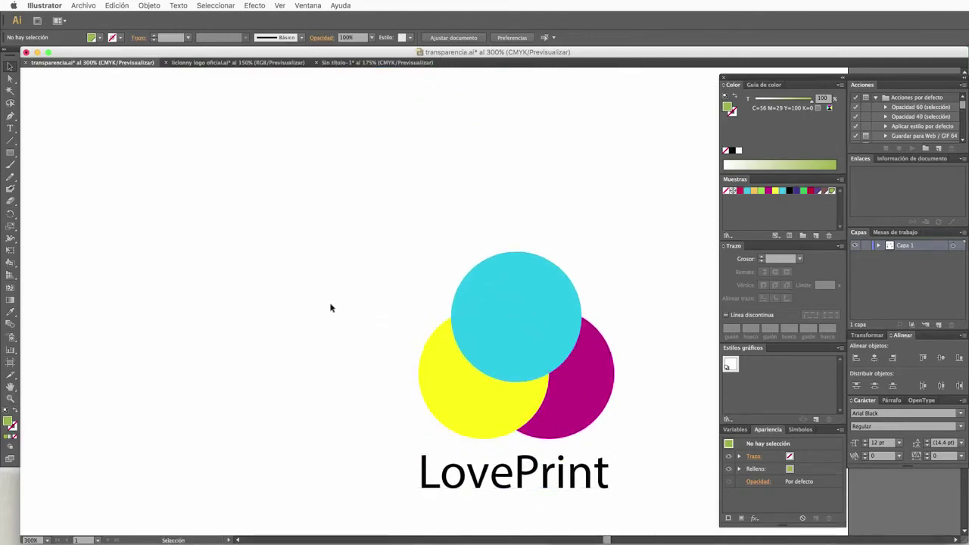
drag(330, 307, 473, 296)
drag(301, 326, 465, 326)
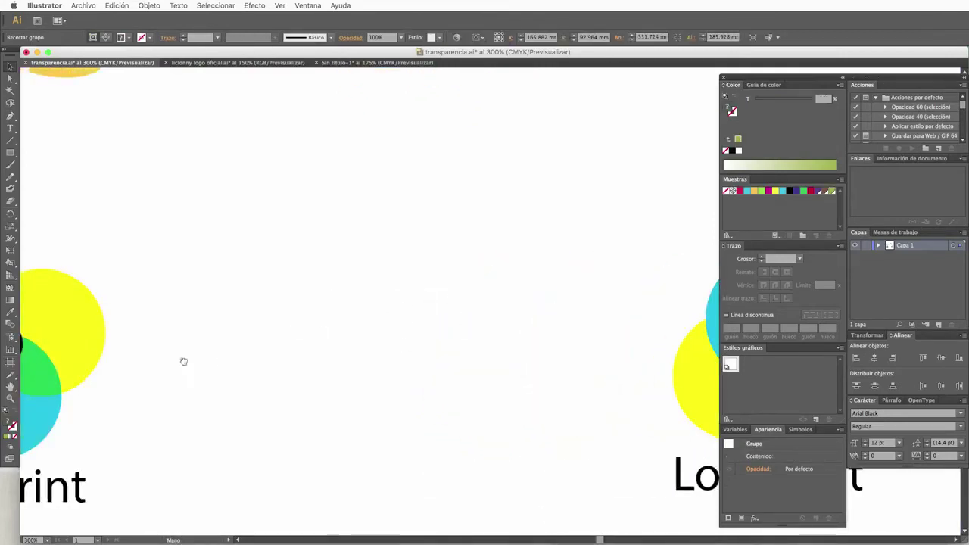
drag(183, 361, 438, 330)
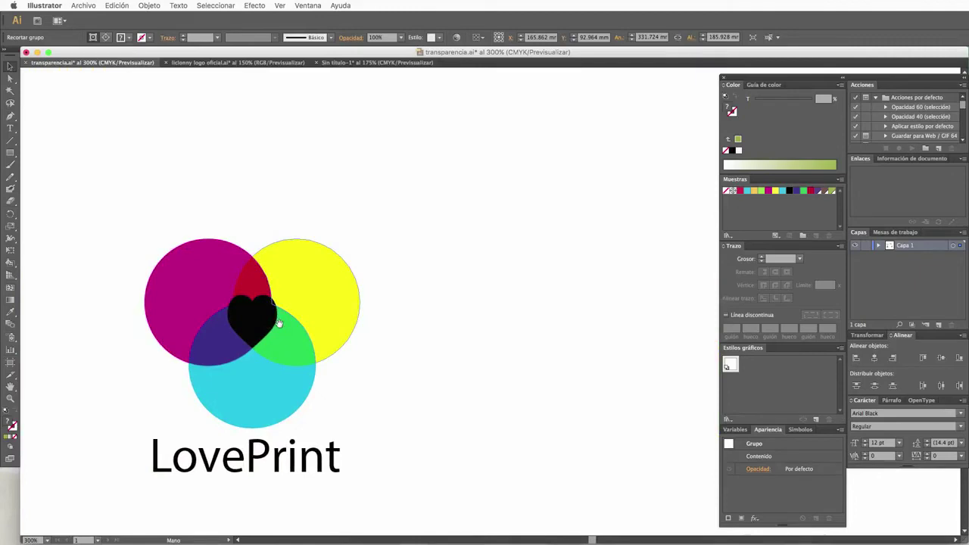
scroll(605, 311, right, 5)
drag(642, 313, 407, 313)
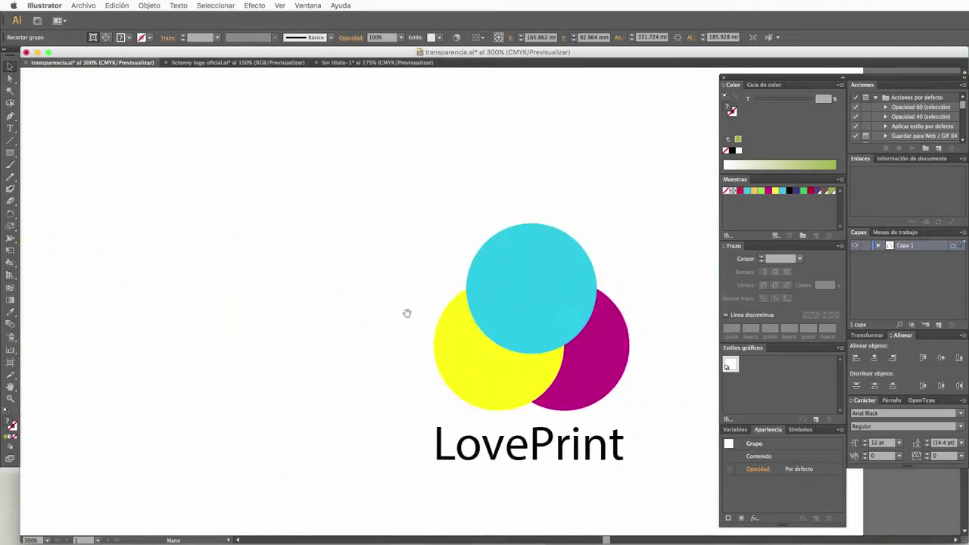
drag(684, 269, 575, 277)
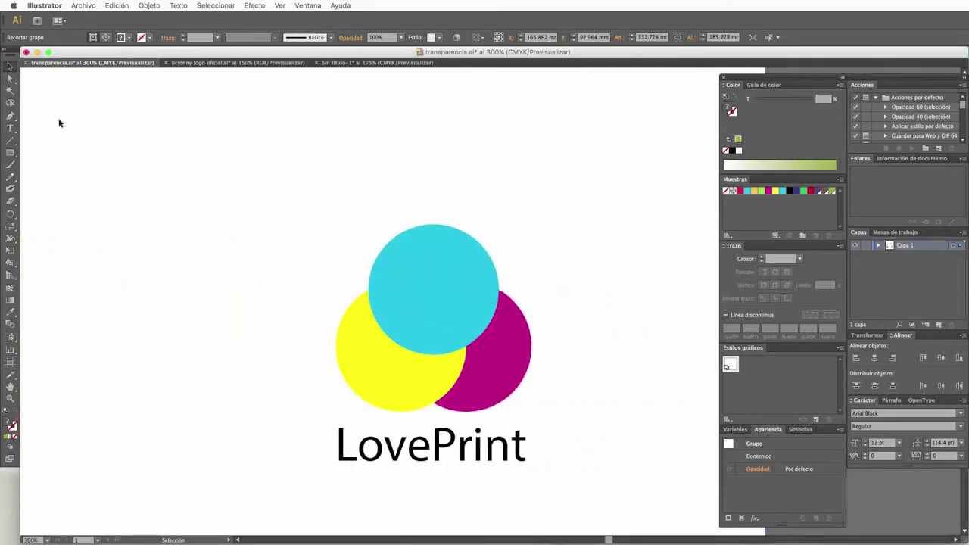
Step: Select the LovePrint artwork, enter its group, then exit group editing and isolation mode
drag(260, 197, 555, 401)
double_click(435, 338)
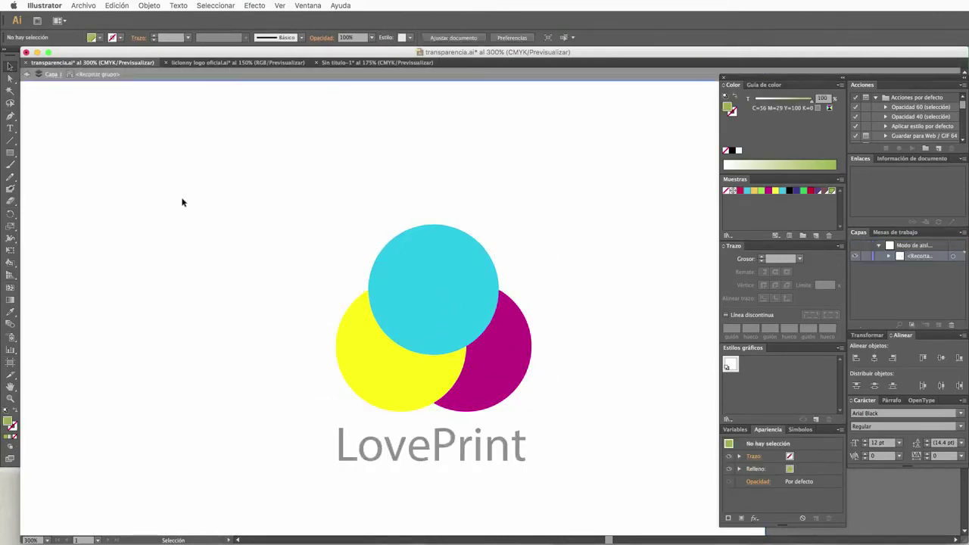
right_click(338, 265)
click(361, 297)
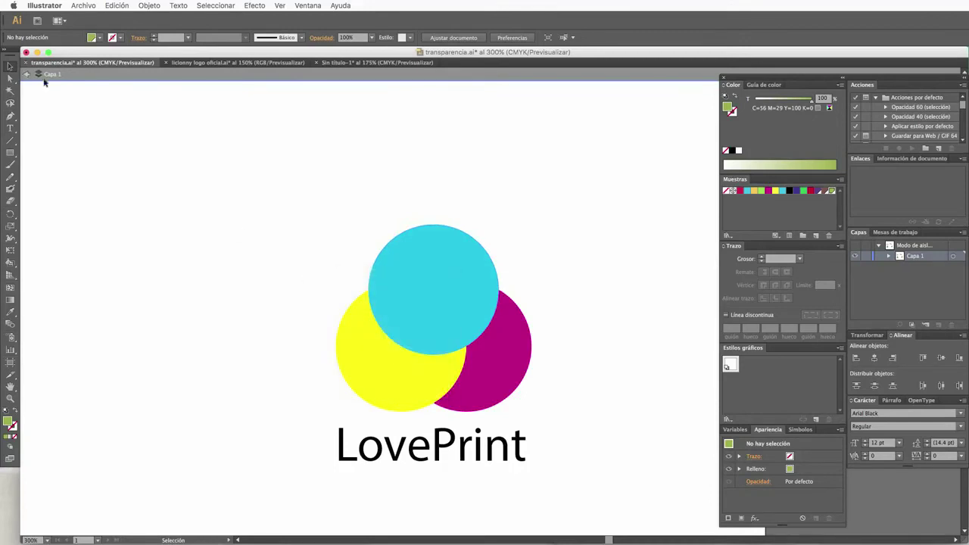
click(26, 74)
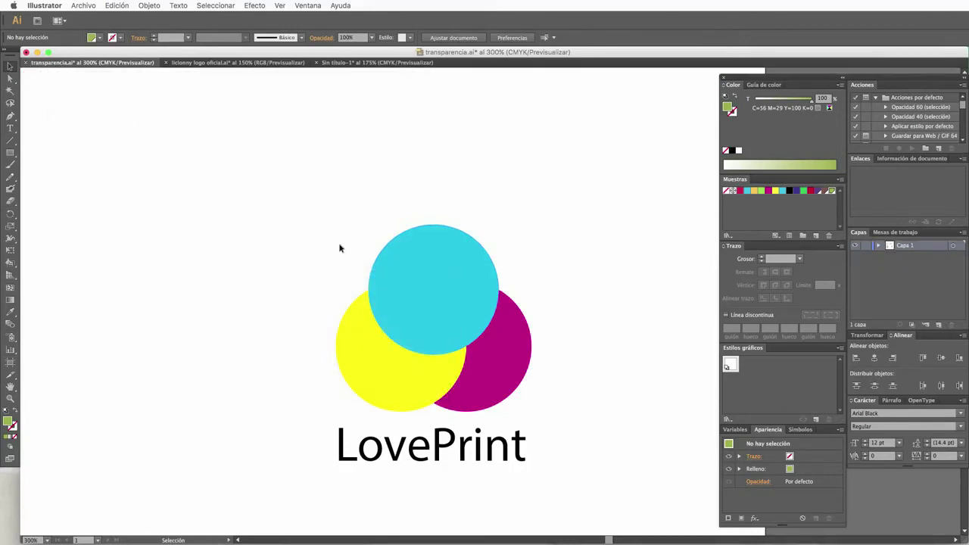
Step: Test selections on the circles and LovePrint text, ending with the circles group selected
click(471, 317)
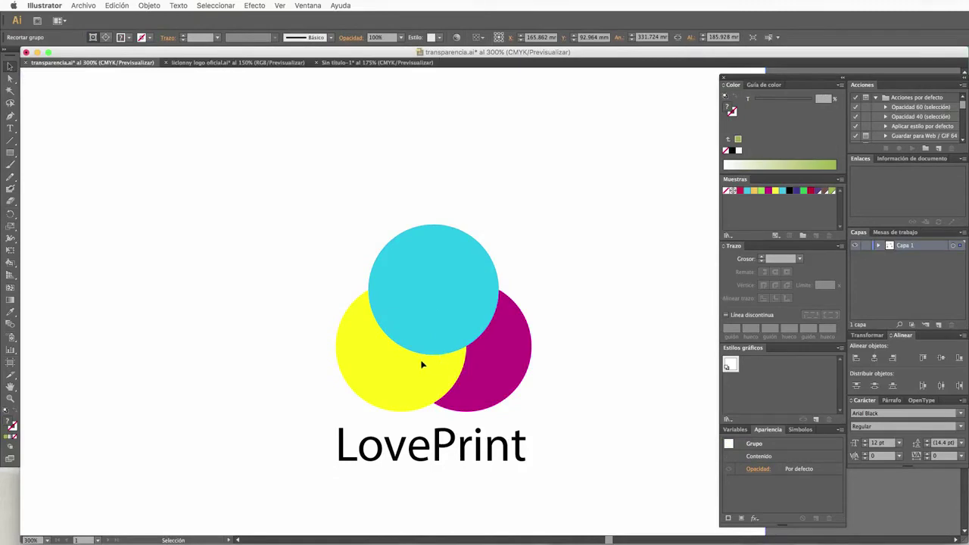
shift+click(437, 371)
shift+click(495, 373)
drag(589, 502, 290, 251)
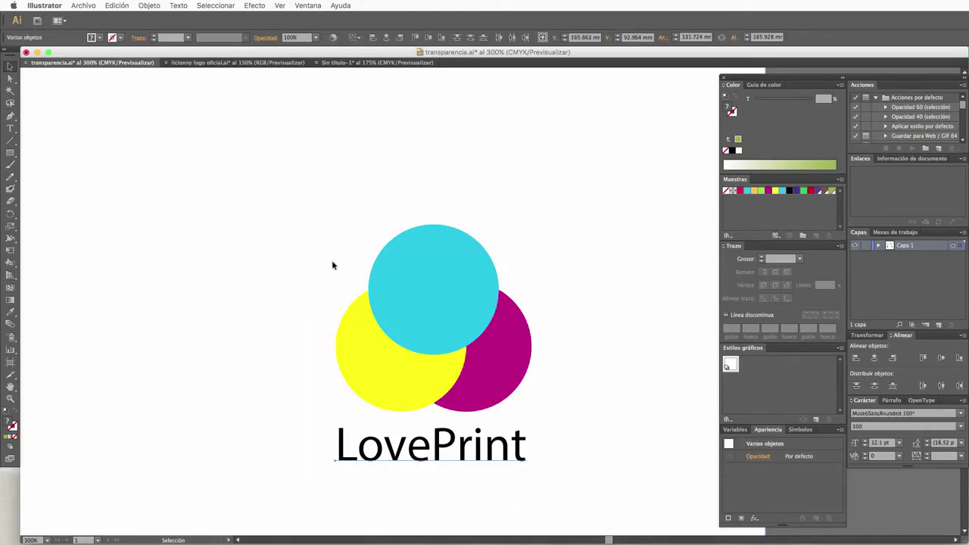
click(221, 349)
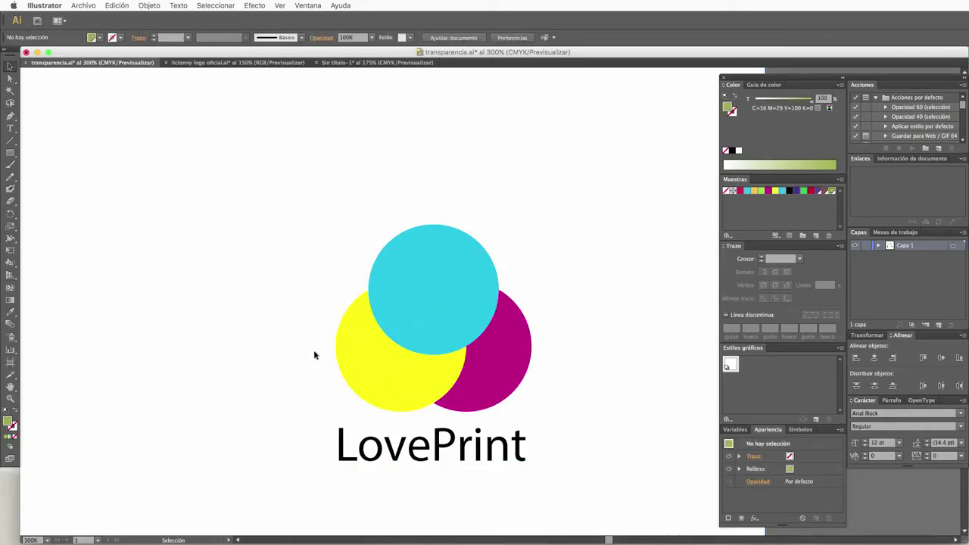
right_click(362, 335)
click(303, 315)
click(423, 252)
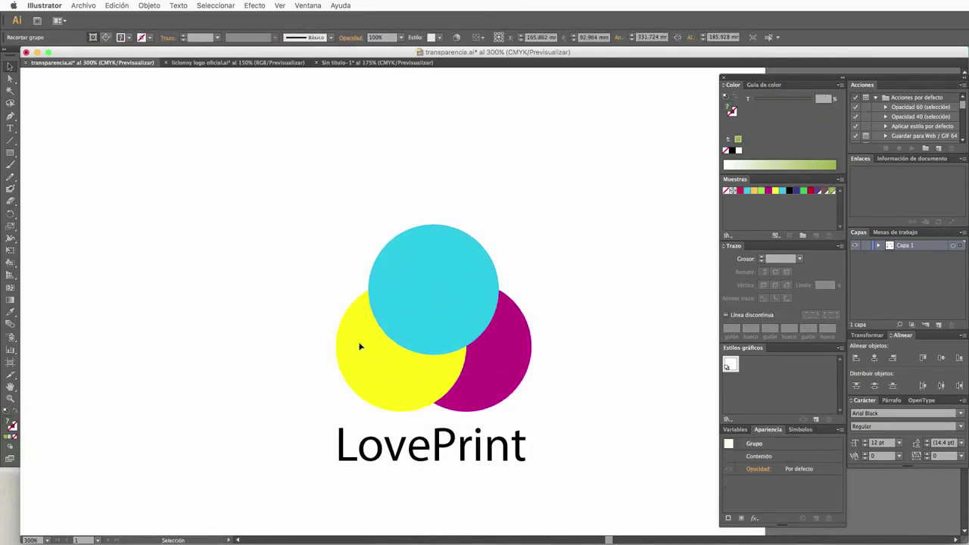
click(11, 79)
Step: Select the three circles and show the Transparency panel
drag(297, 202, 570, 408)
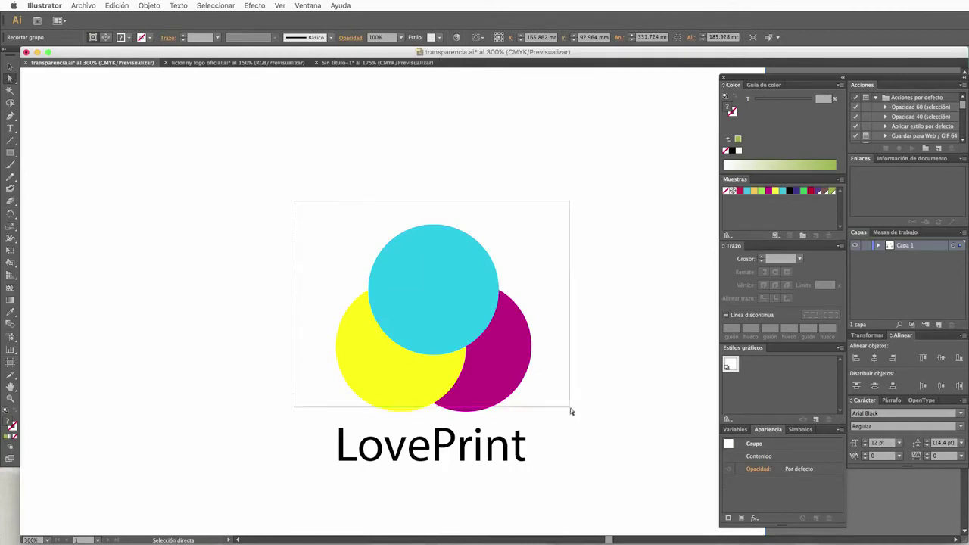
click(11, 115)
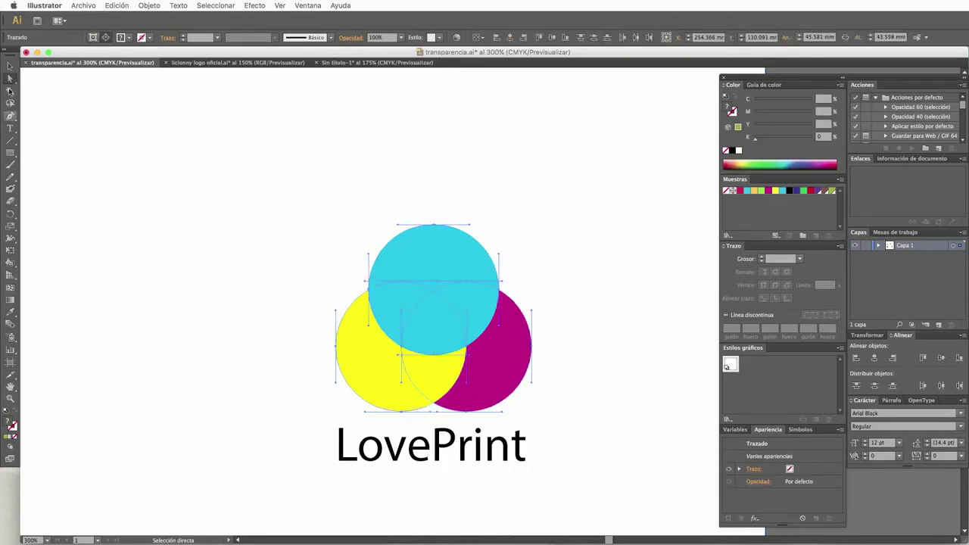
click(9, 68)
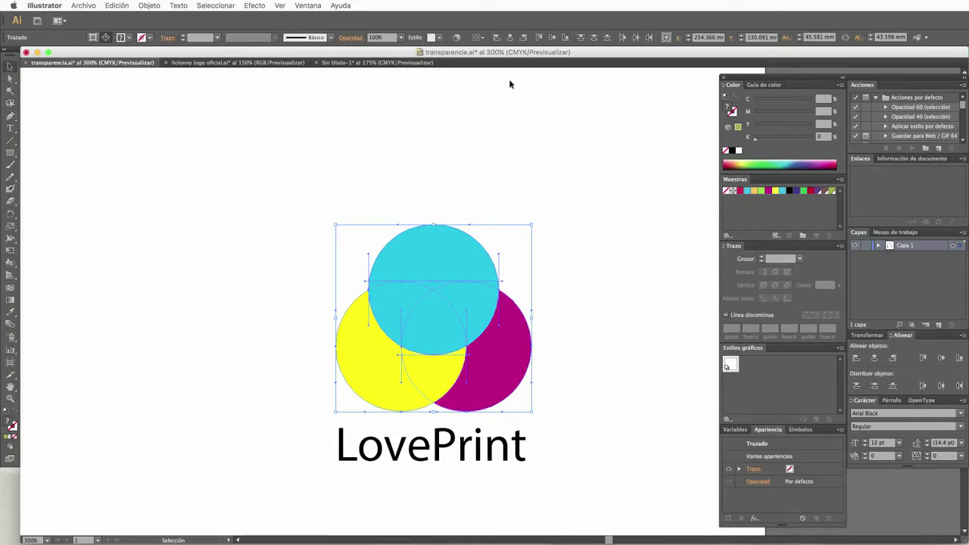
click(308, 6)
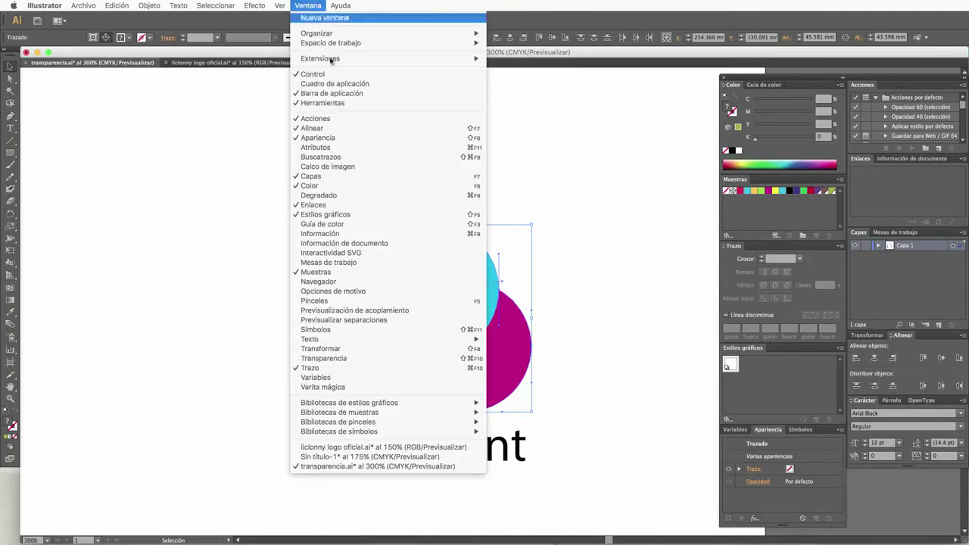
click(336, 359)
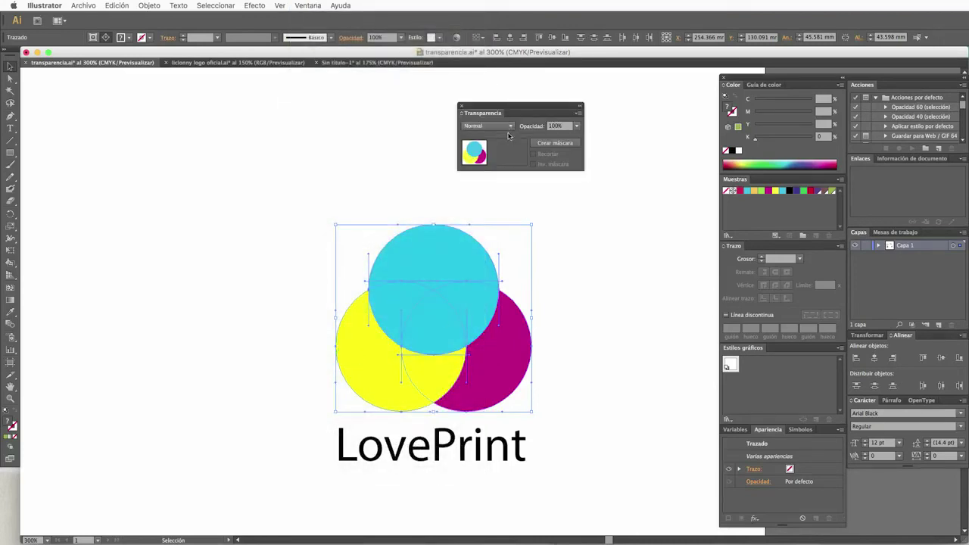
Step: Set the circles' blend mode to Multiplicar, then reselect them and undo the blend
click(510, 126)
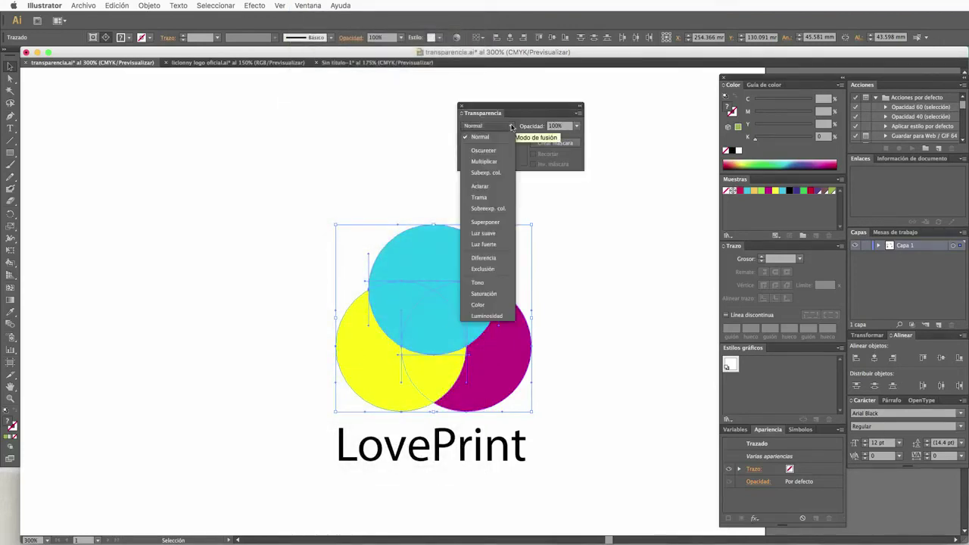
click(499, 162)
drag(532, 99, 607, 74)
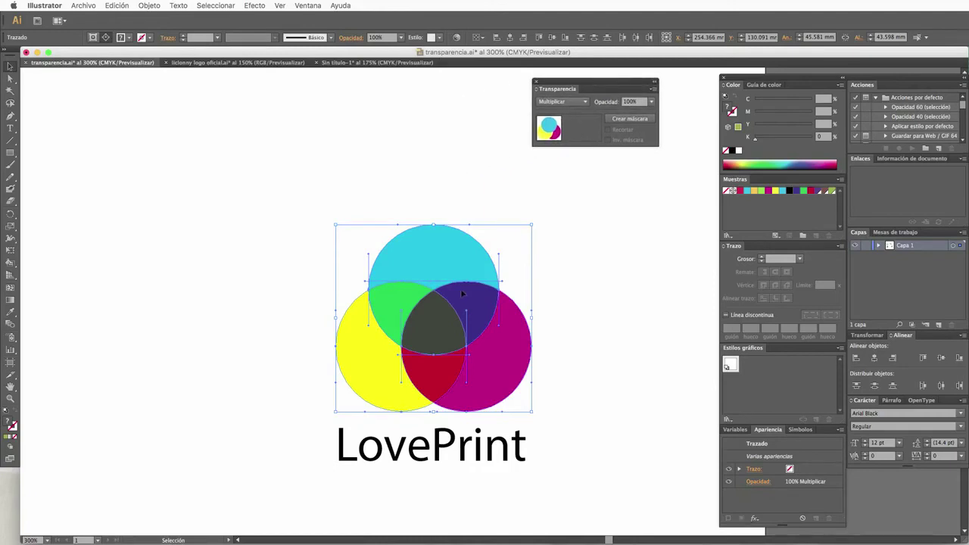
click(593, 294)
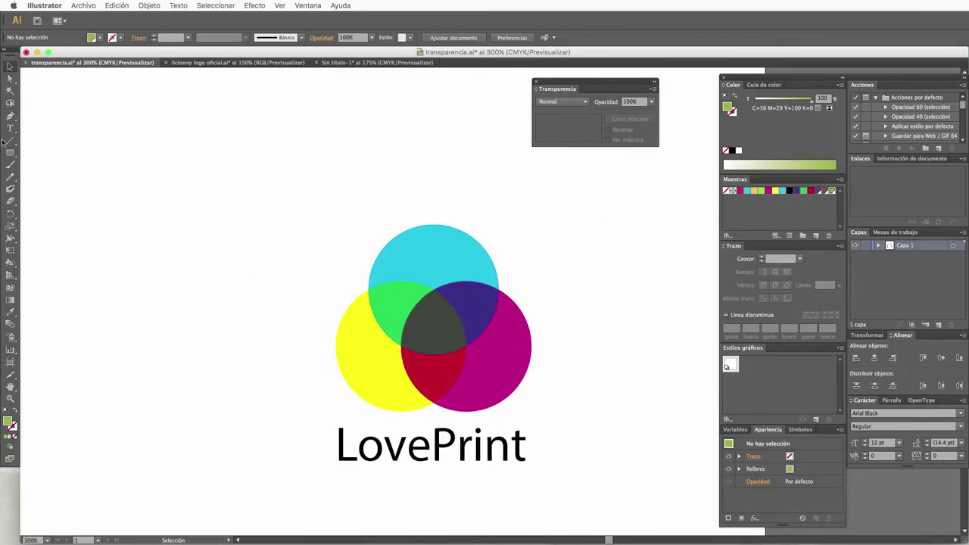
drag(300, 203, 531, 402)
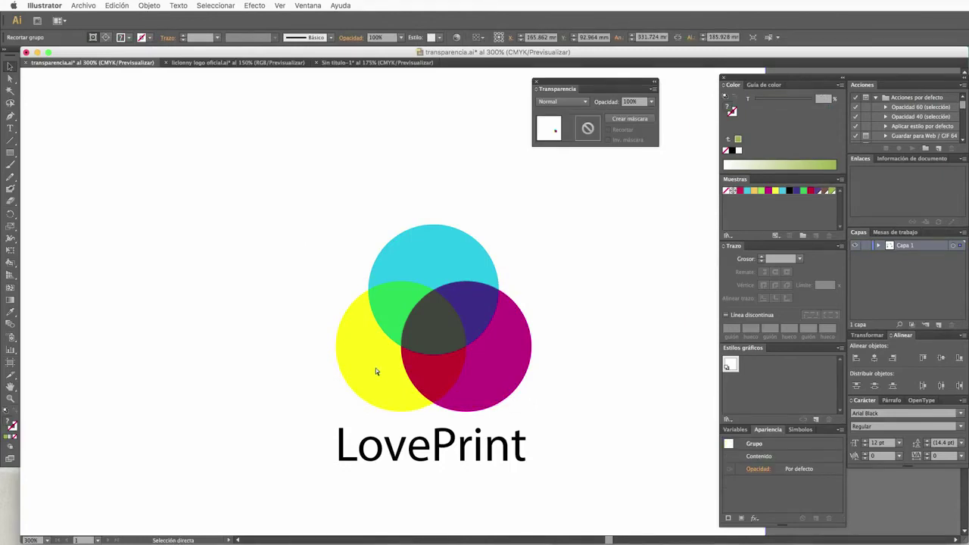
key(ctrl+shift+g)
Step: Marquee only the three circle paths with Direct Selection, leaving out the LovePrint text
click(307, 276)
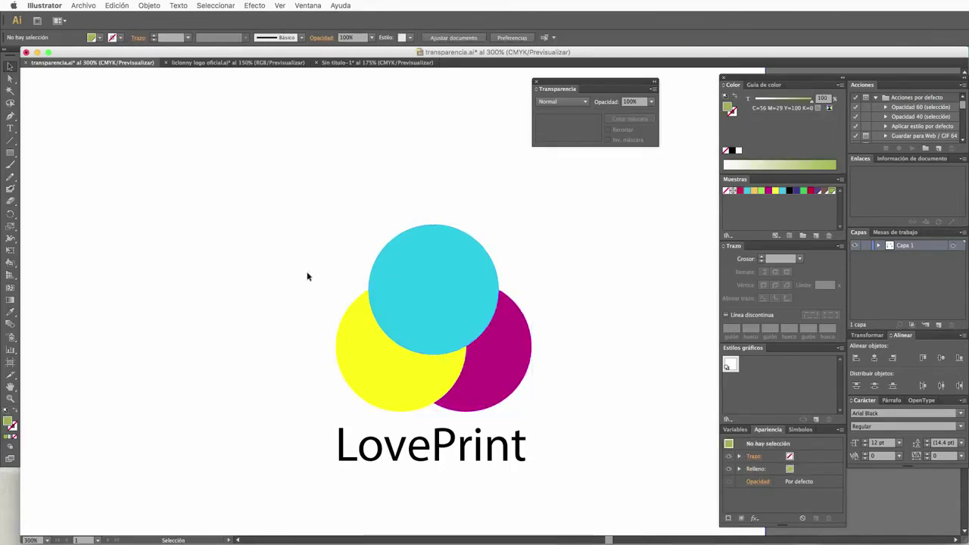
drag(281, 205, 584, 408)
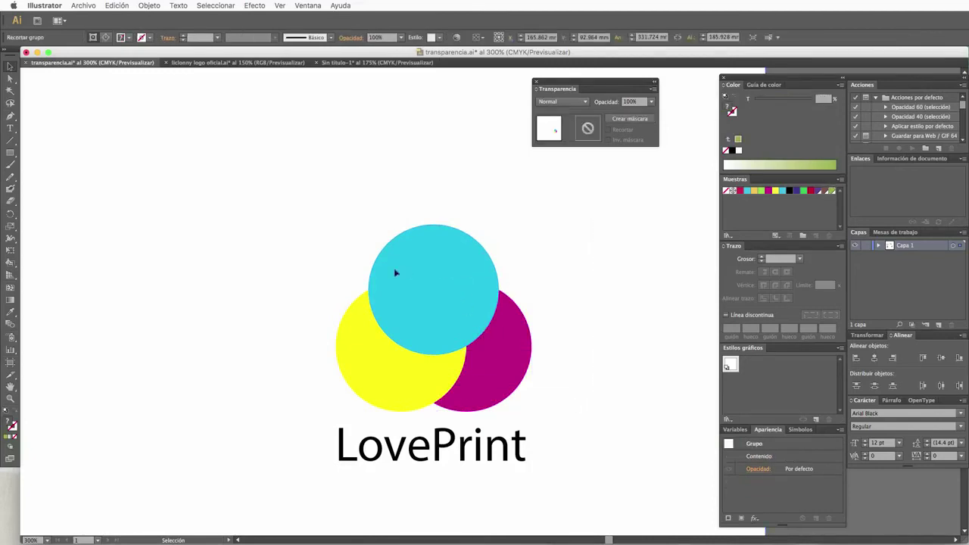
drag(282, 223, 614, 446)
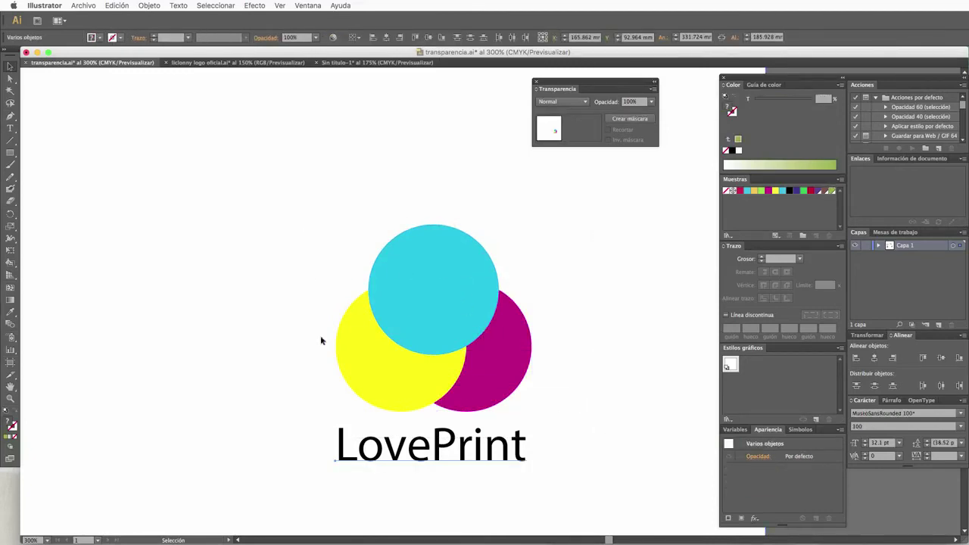
click(10, 264)
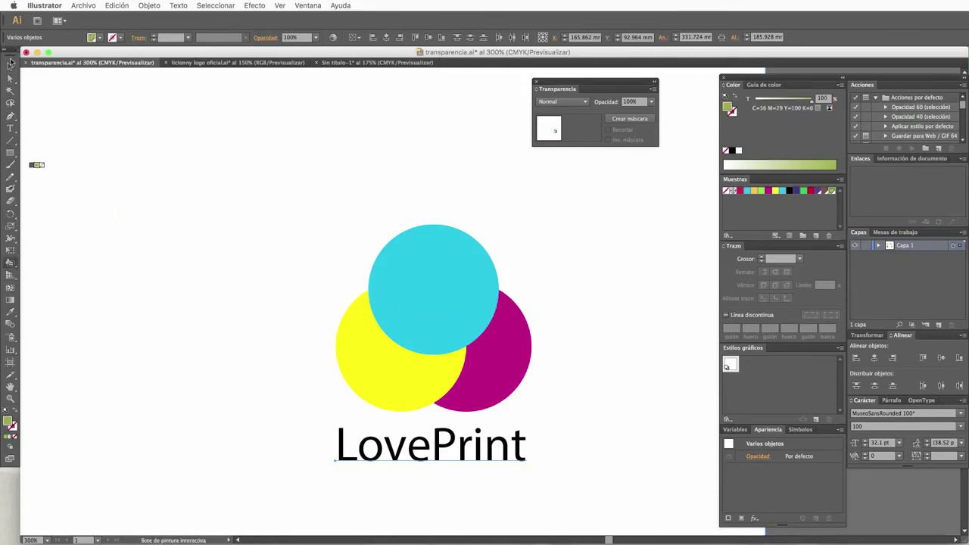
click(10, 65)
drag(270, 205, 610, 400)
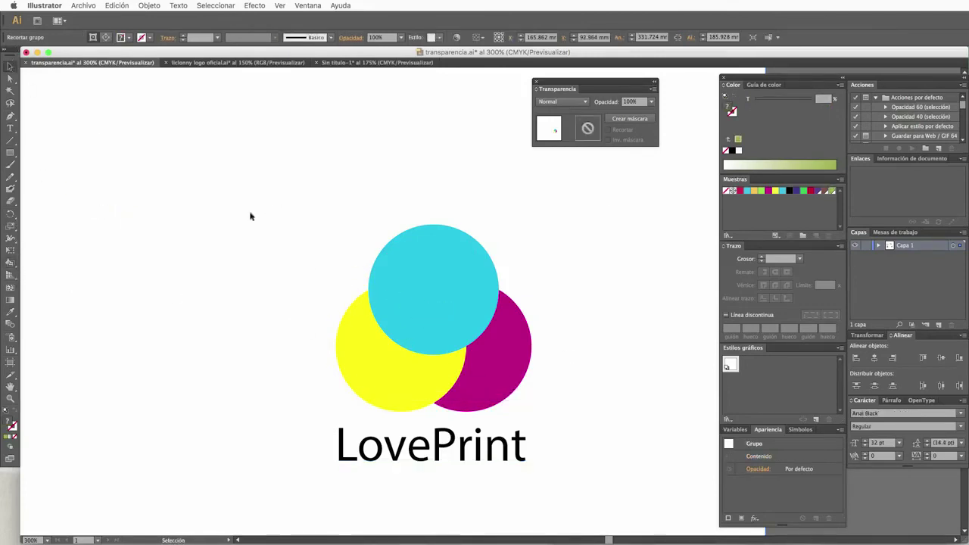
click(15, 79)
drag(325, 219, 533, 415)
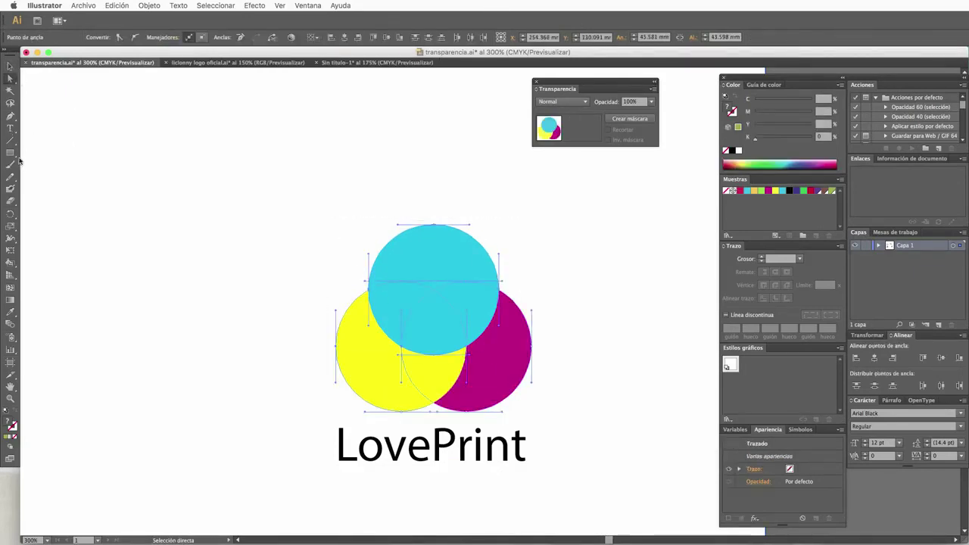
Step: Live Paint the circle overlaps: centre black, cyan–magenta violet, yellow–magenta red, cyan–yellow green
click(11, 262)
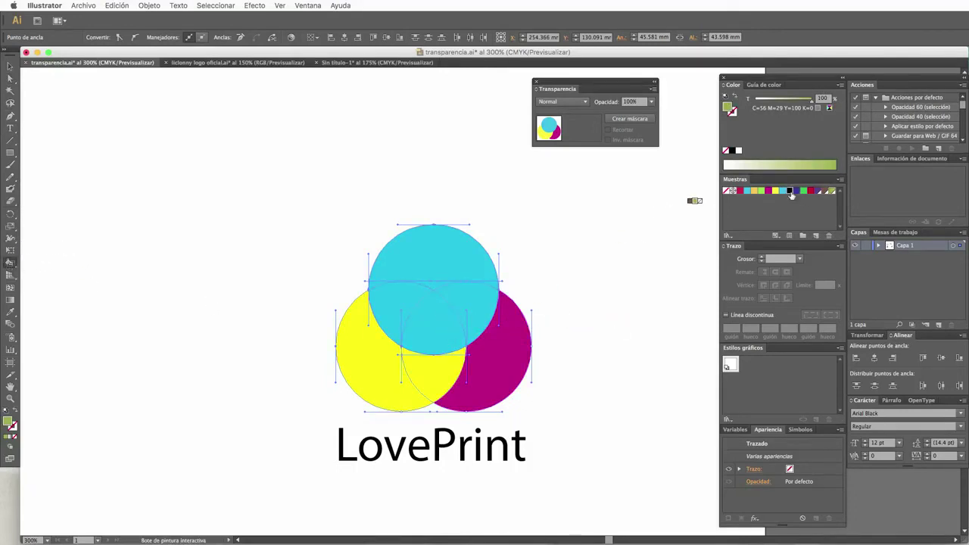
click(790, 191)
click(428, 327)
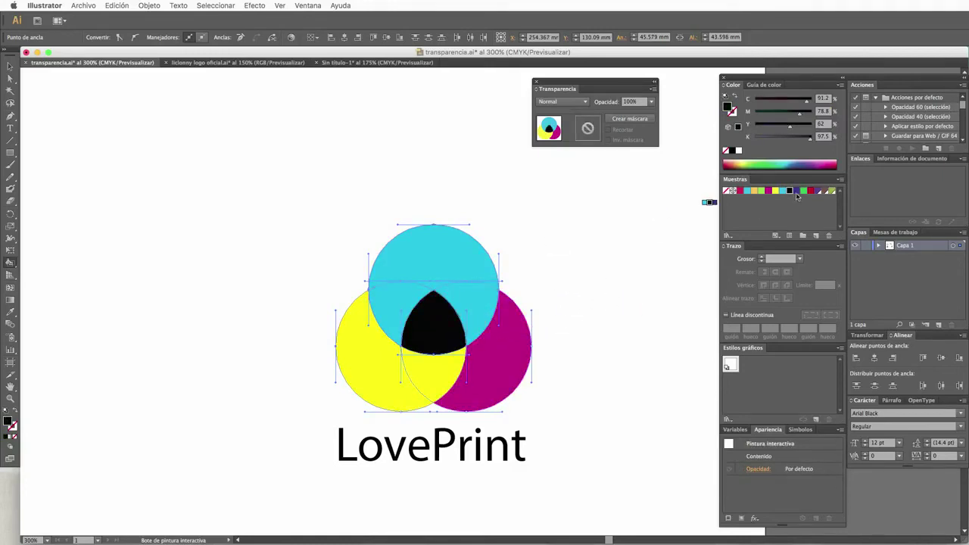
click(796, 190)
click(484, 311)
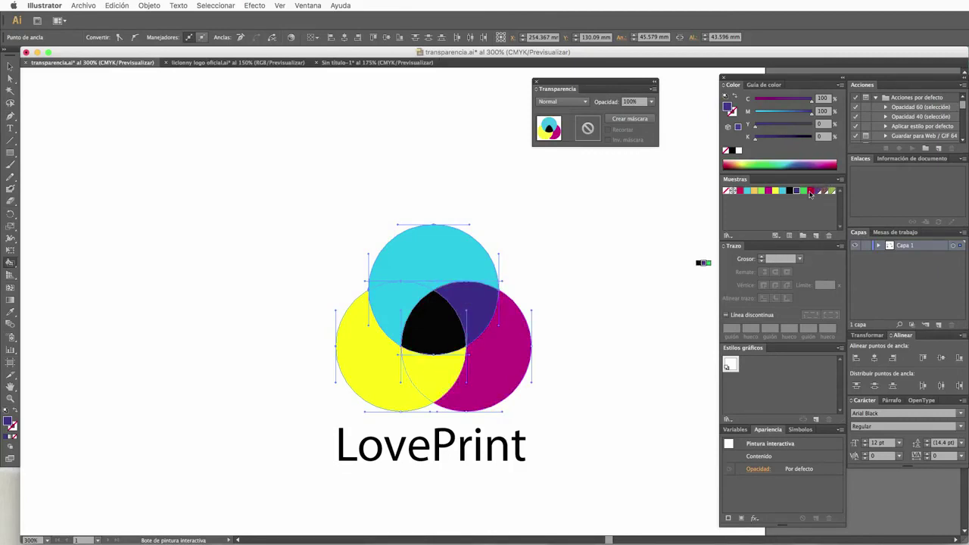
click(810, 191)
click(439, 385)
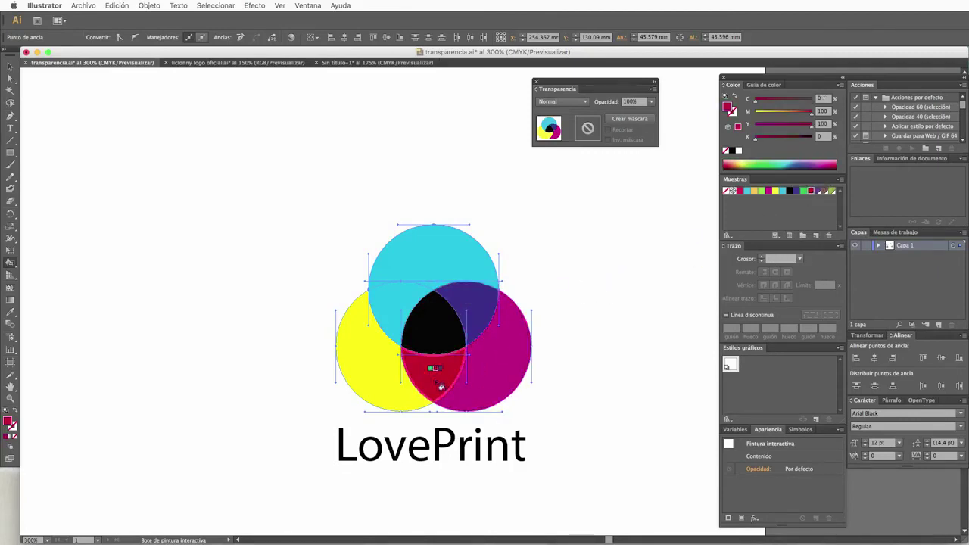
click(804, 192)
click(401, 306)
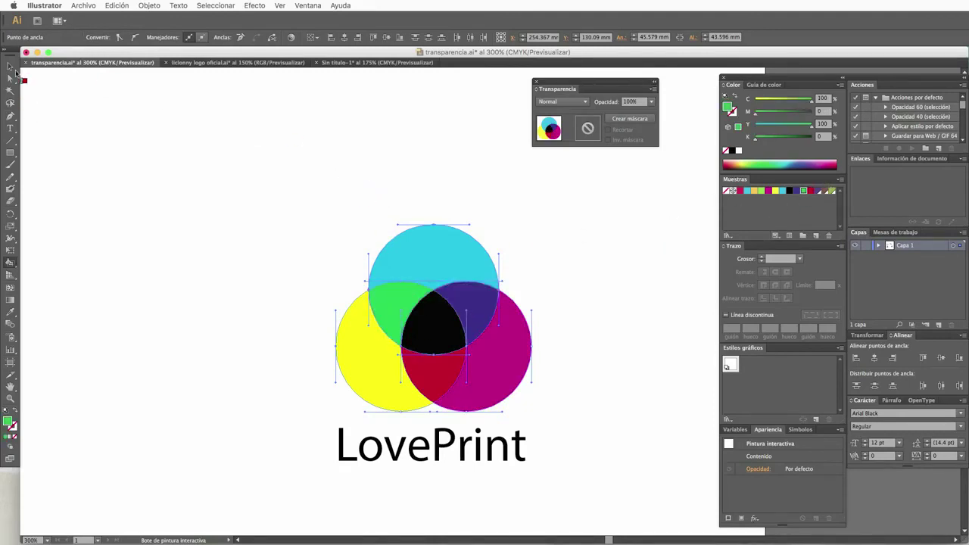
click(10, 65)
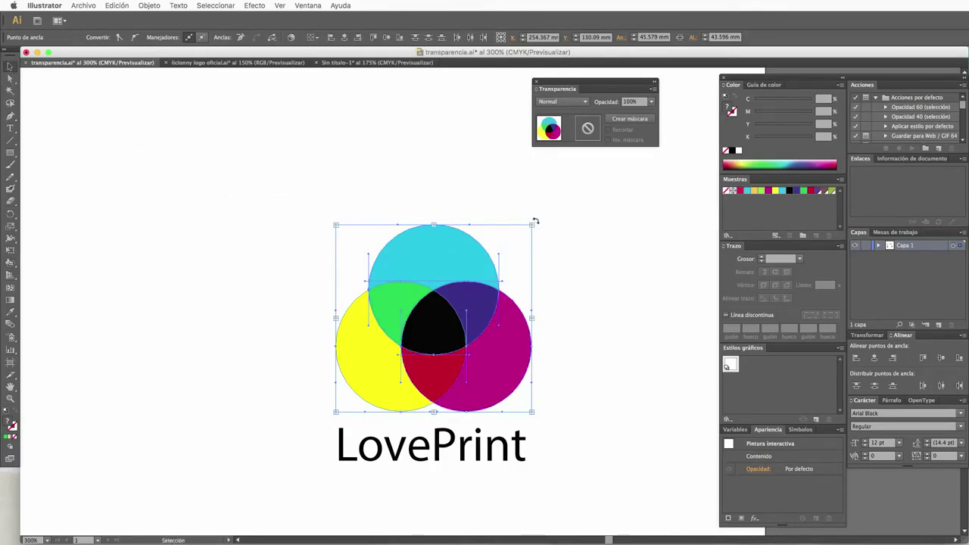
Step: Rotate the painted circles 180° so cyan sits at the bottom, then reselect the group
mouse_move(535, 220)
mouse_down()
mouse_move(572, 316)
mouse_move(327, 419)
mouse_up()
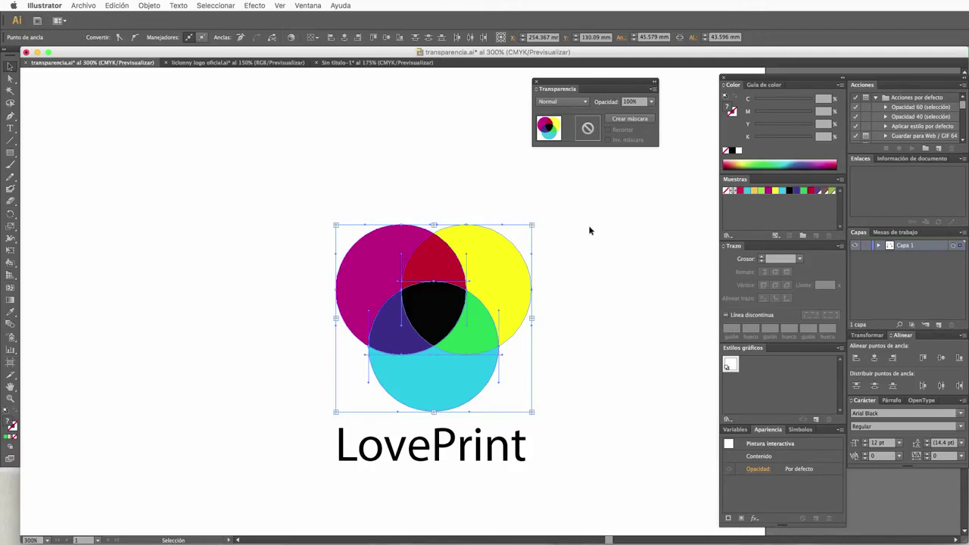
click(572, 252)
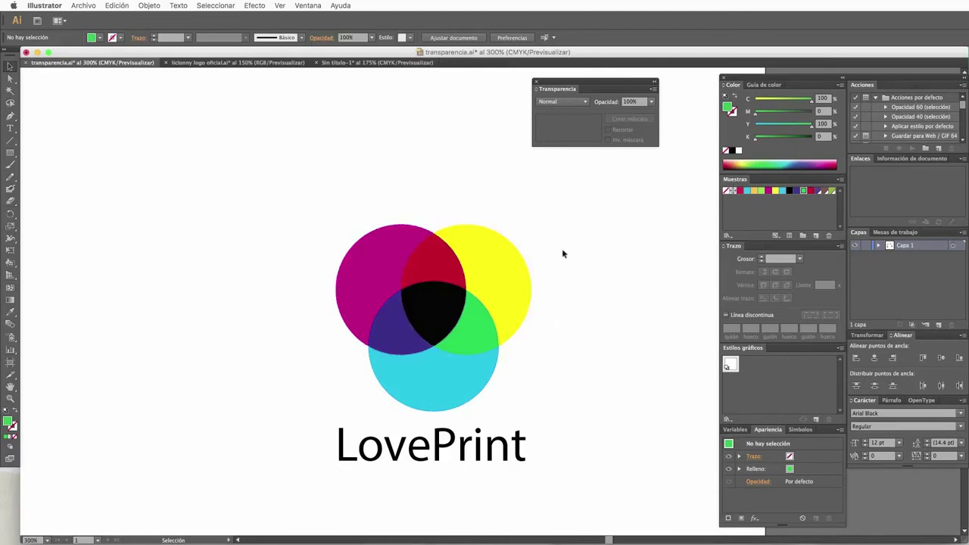
click(499, 219)
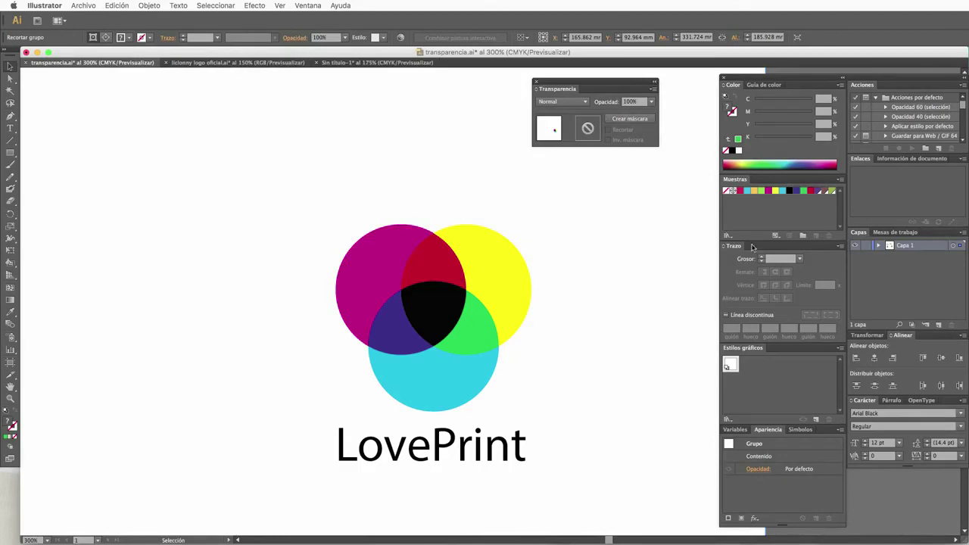
Step: Add the Web Icons library's outline heart to the document symbols and drop one onto the artboard
click(801, 429)
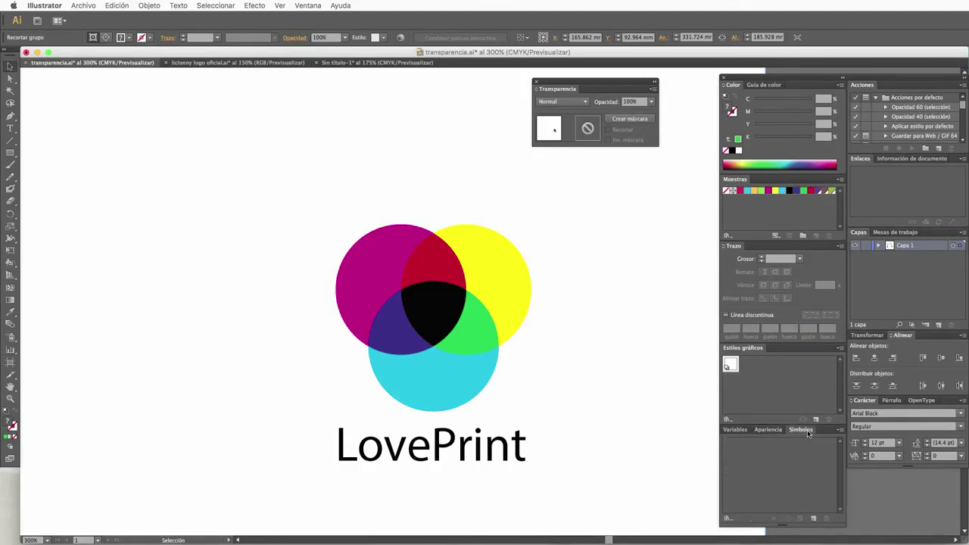
click(840, 429)
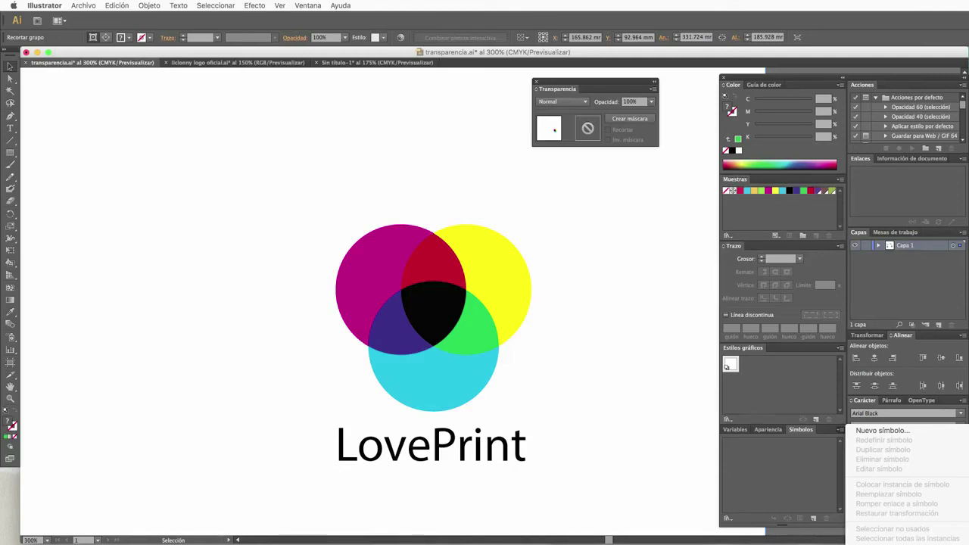
click(942, 463)
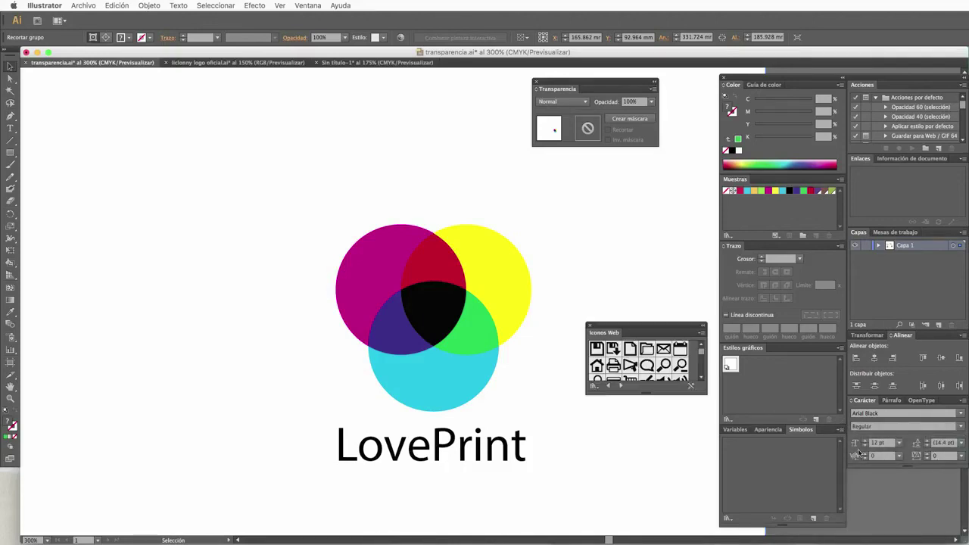
drag(703, 388, 703, 492)
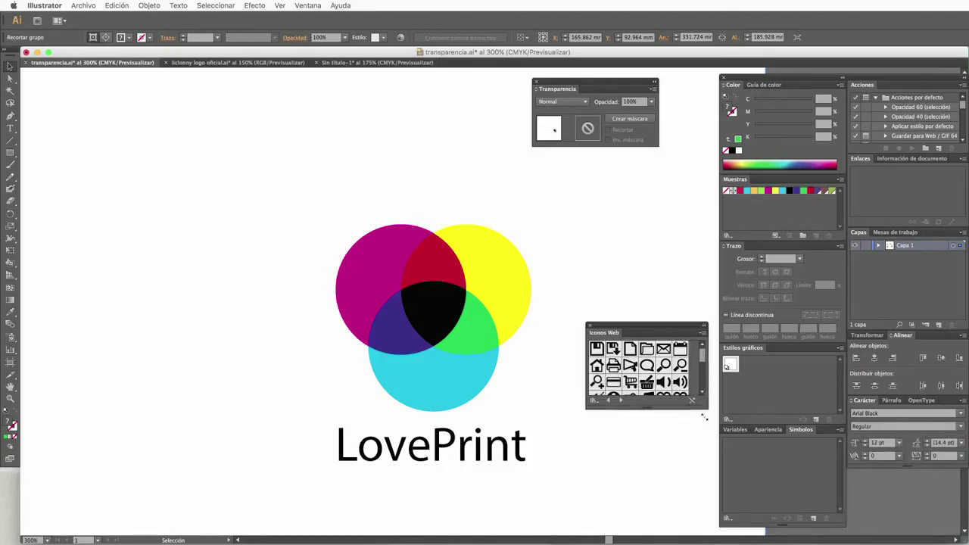
click(663, 398)
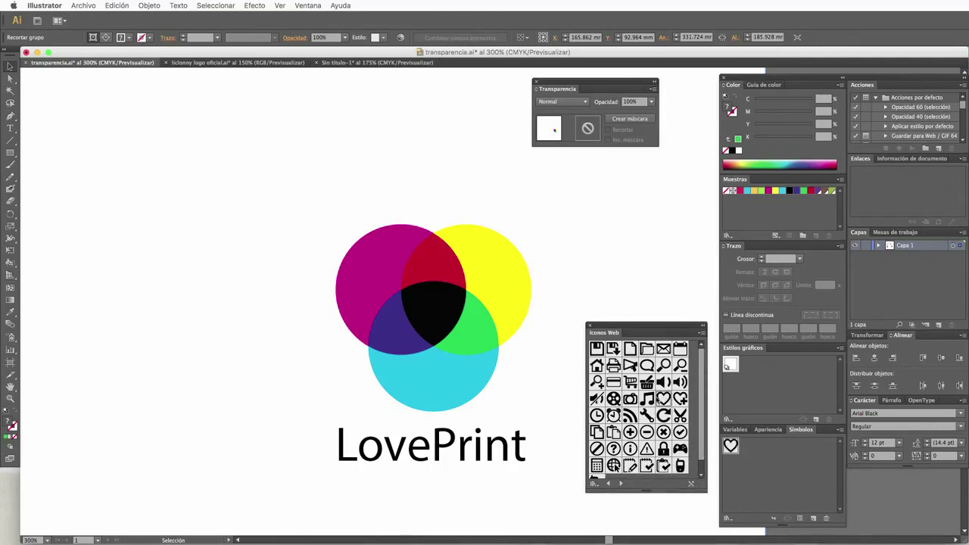
drag(649, 350, 573, 237)
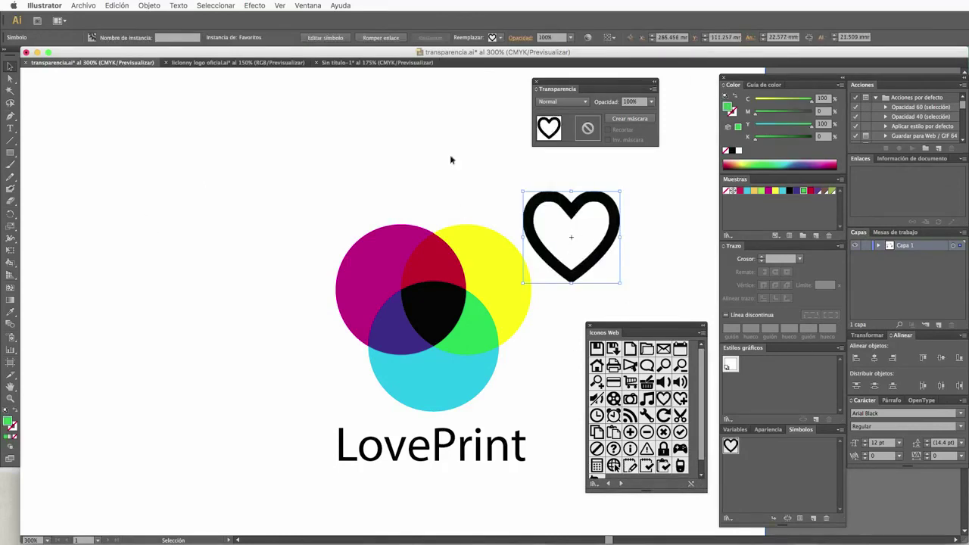
Step: Break the placed heart's link to its symbol
click(590, 326)
click(10, 77)
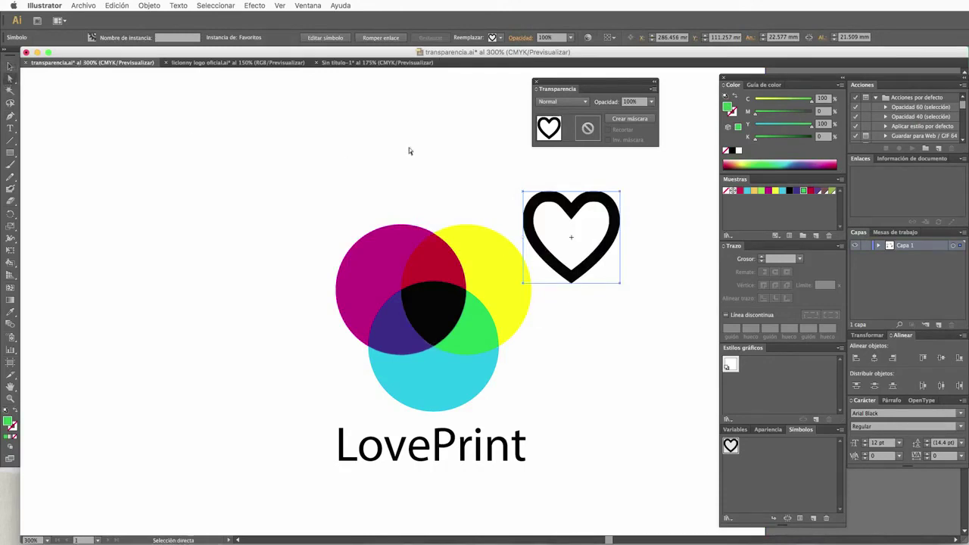
click(590, 236)
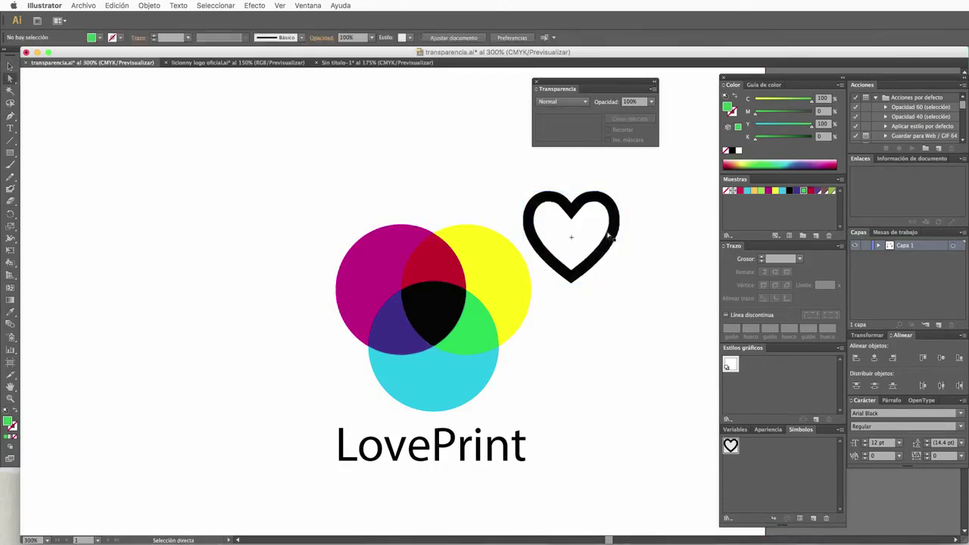
click(603, 234)
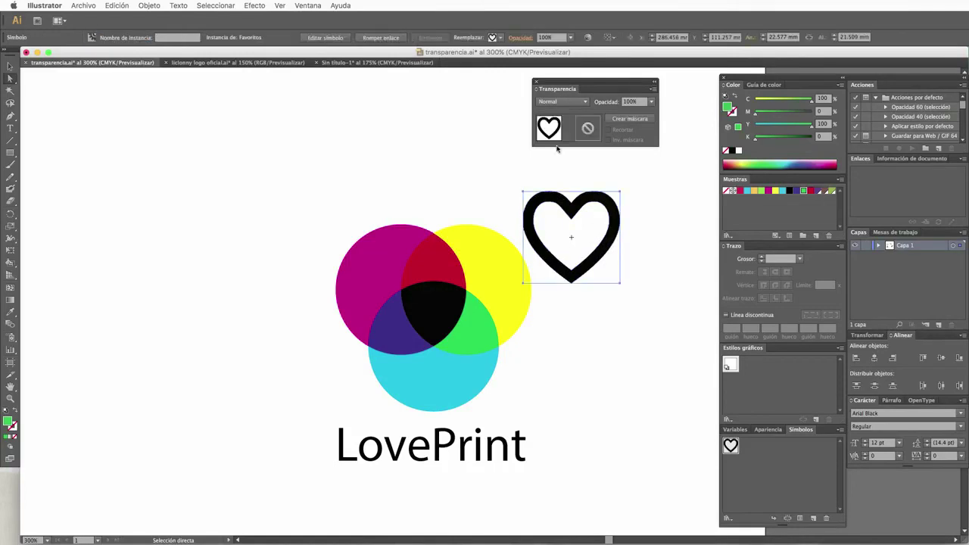
right_click(587, 244)
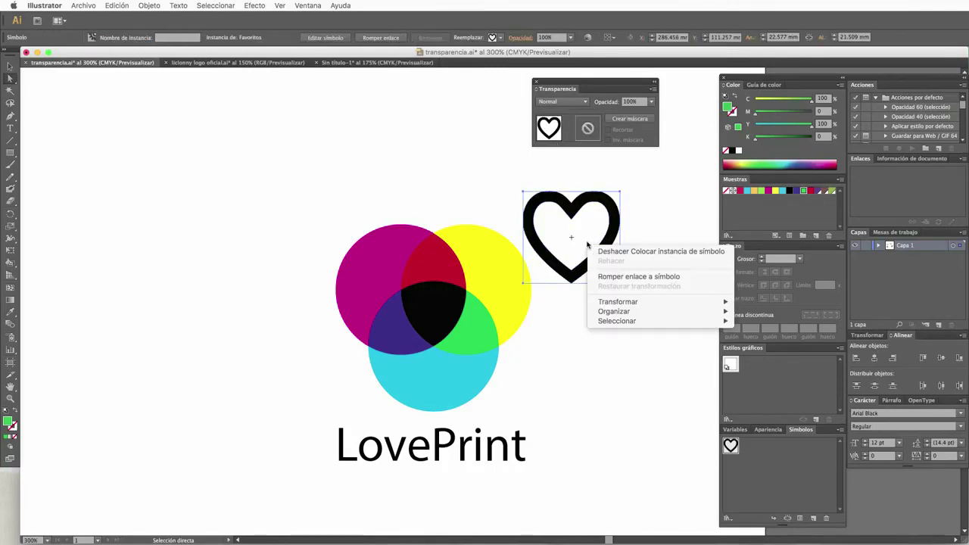
click(620, 276)
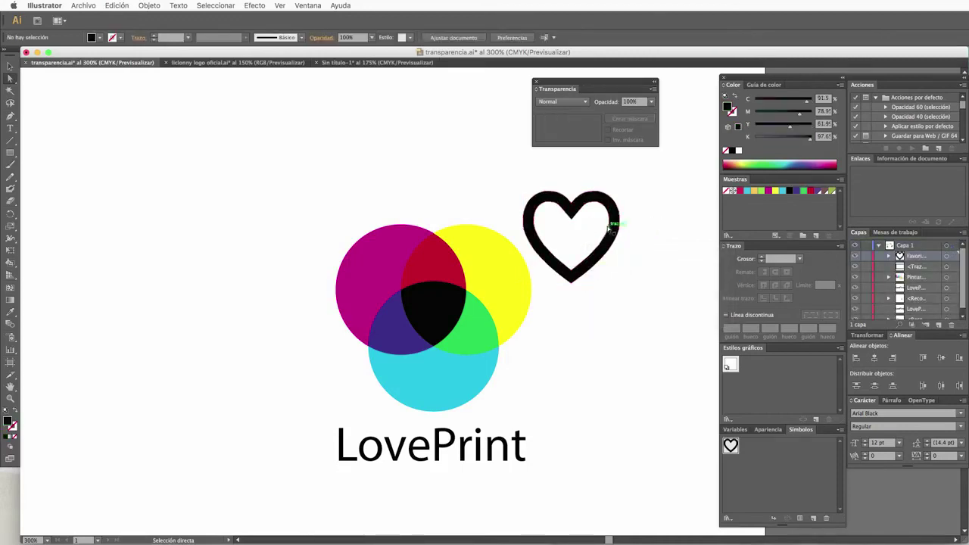
Step: Delete the heart's inner cut-out path so it becomes a solid black heart
click(606, 227)
click(605, 227)
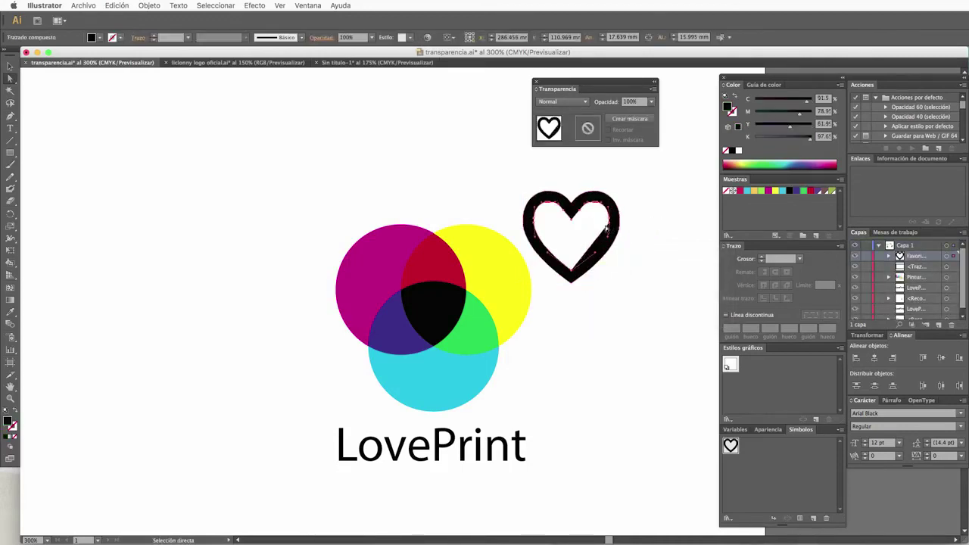
key(Delete)
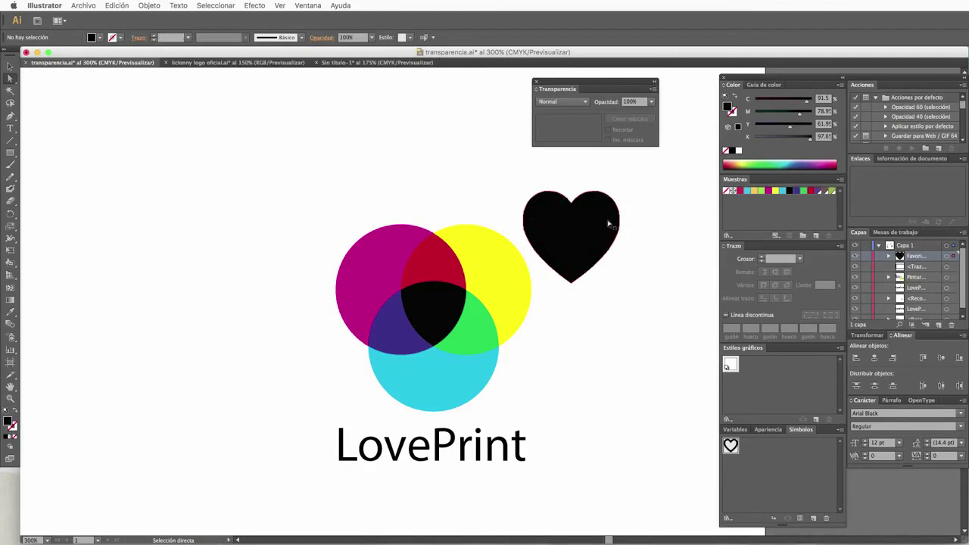
click(10, 67)
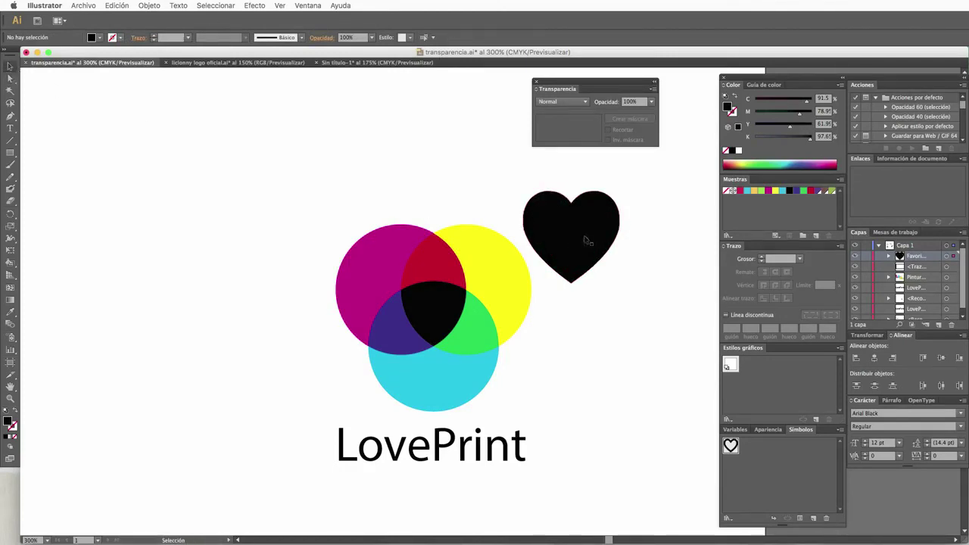
click(595, 202)
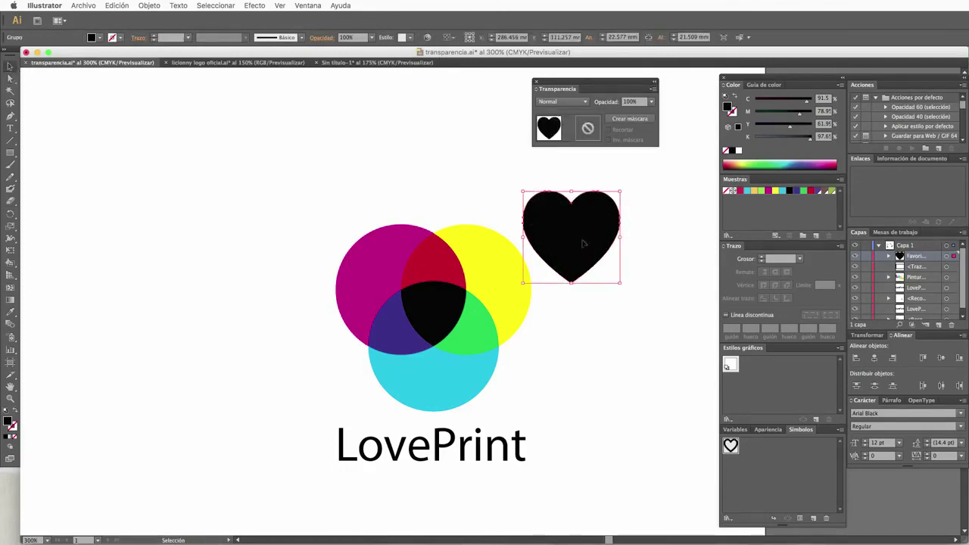
Step: Move the black heart onto the centre of the circles
drag(583, 242, 447, 306)
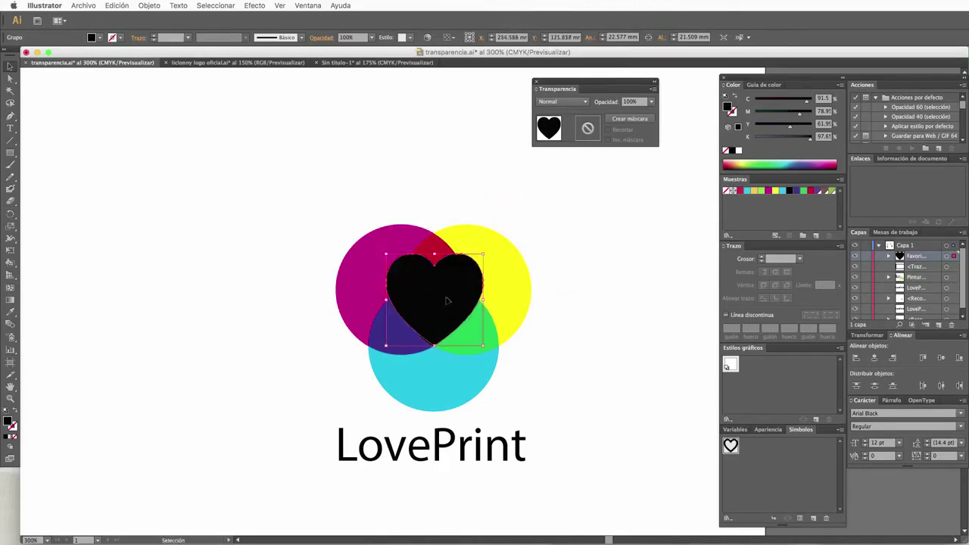
click(486, 259)
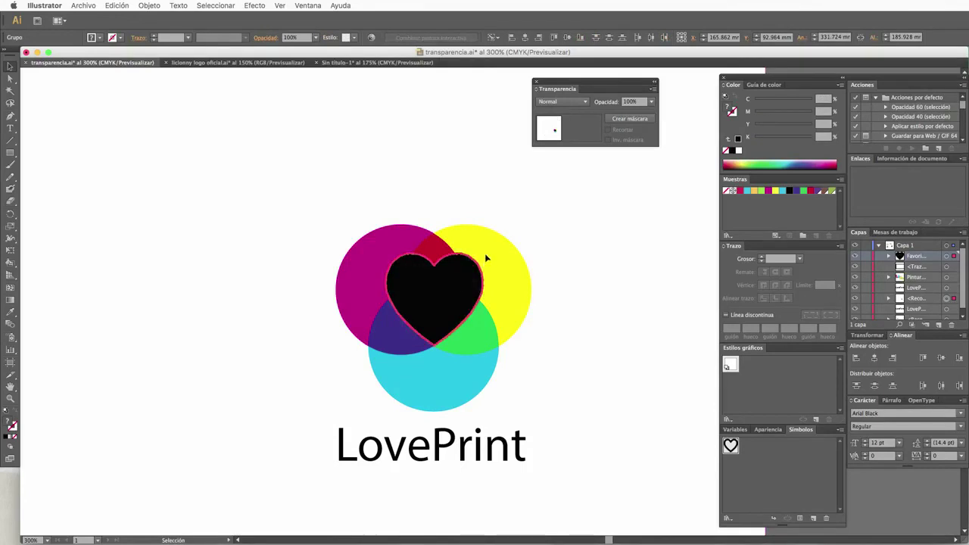
click(187, 226)
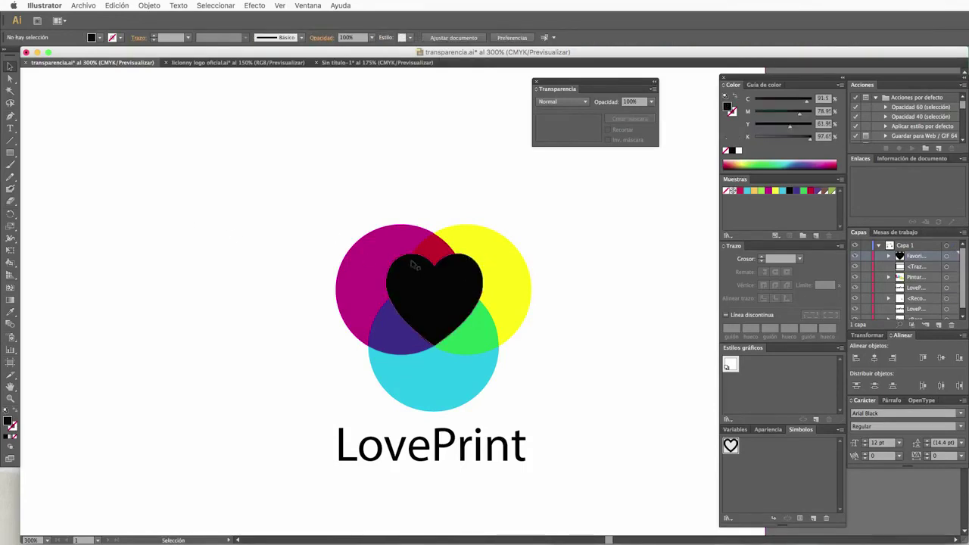
click(430, 271)
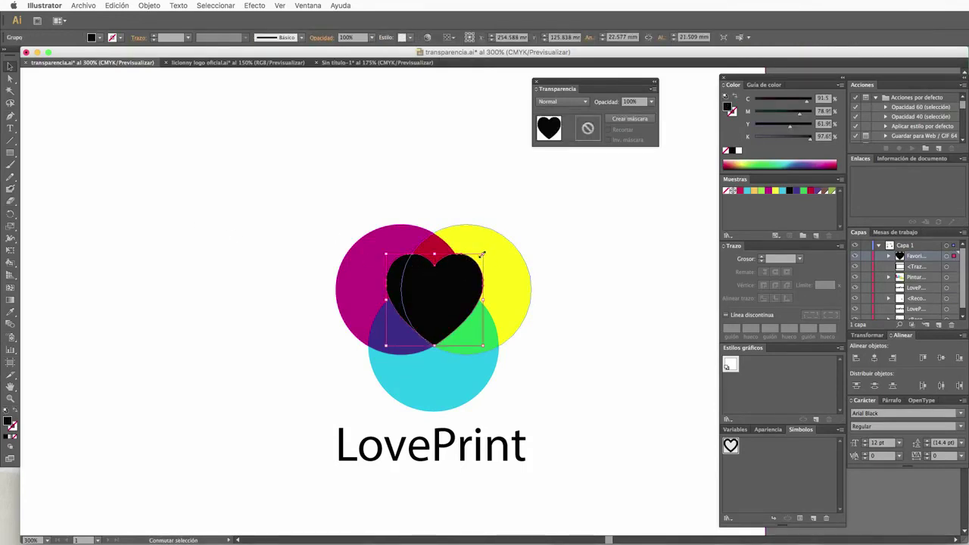
Step: Scale the heart down to about 15 mm wide over the black overlap
mouse_move(482, 255)
mouse_down()
mouse_move(445, 296)
mouse_move(459, 270)
mouse_up()
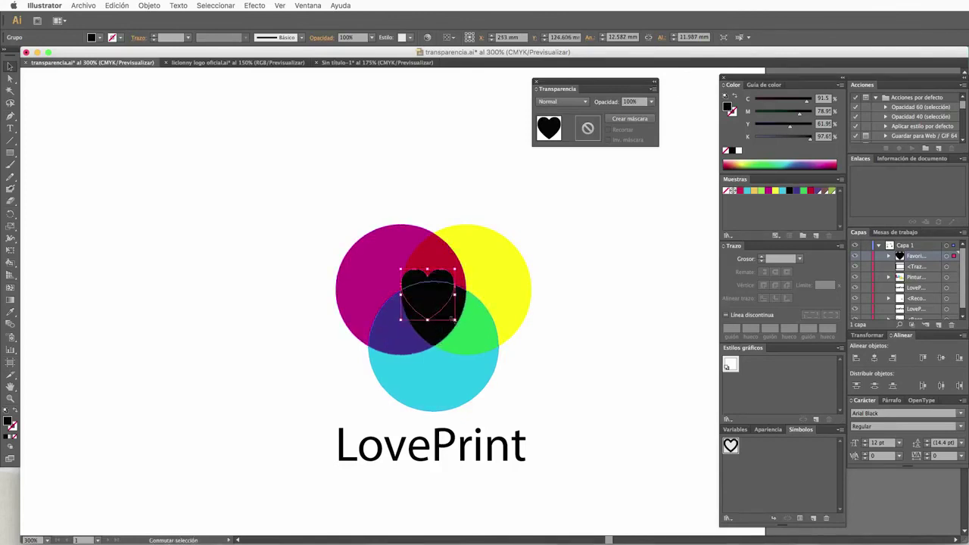
mouse_move(454, 319)
mouse_down()
mouse_move(469, 333)
mouse_move(442, 306)
mouse_up()
click(602, 268)
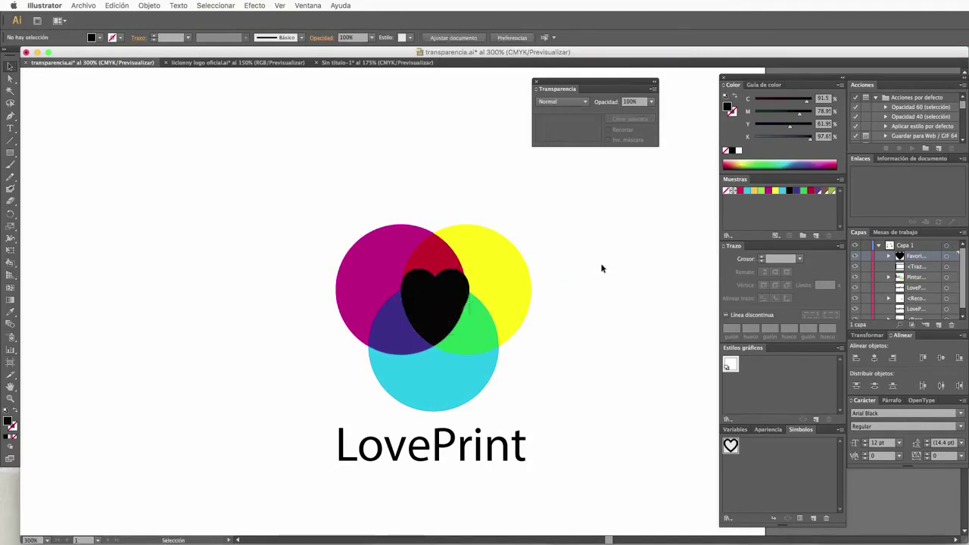
click(462, 318)
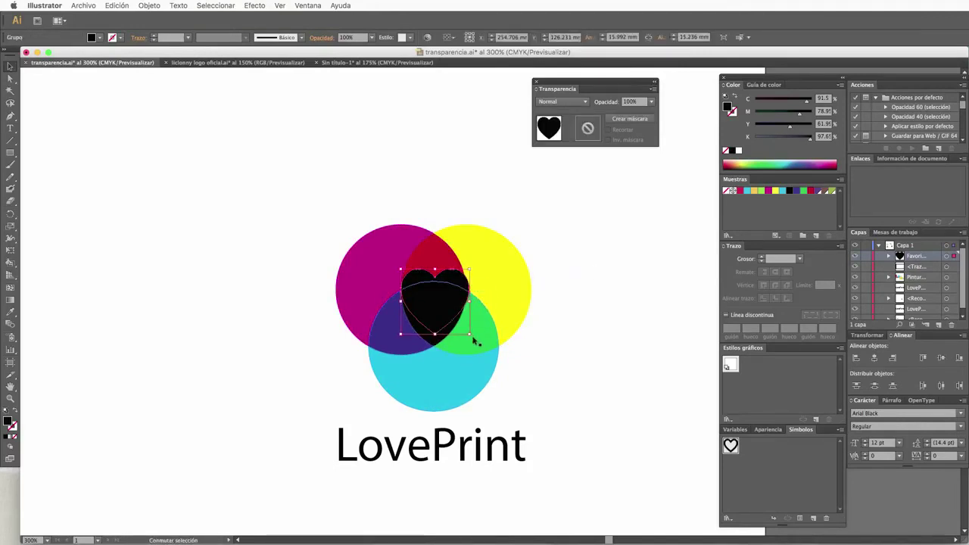
drag(468, 333, 467, 331)
click(599, 302)
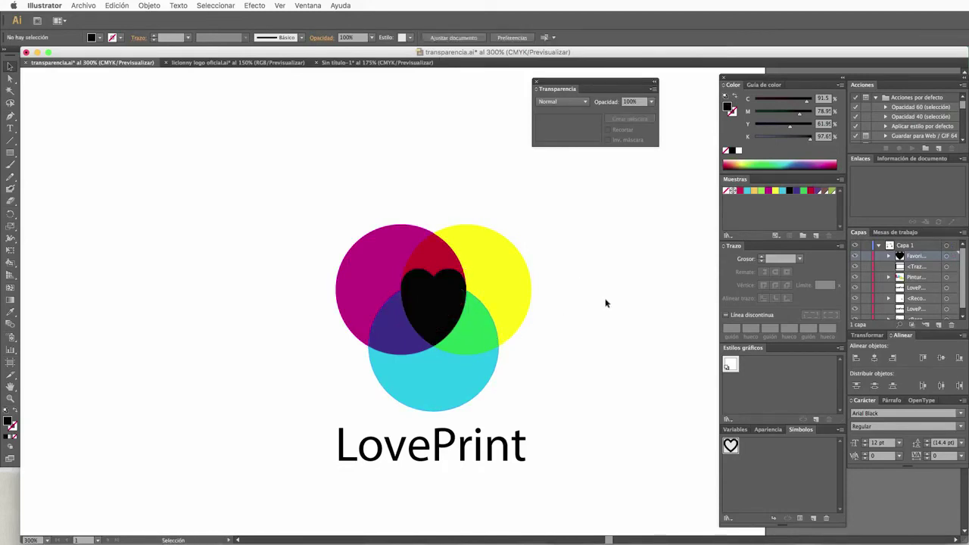
click(432, 299)
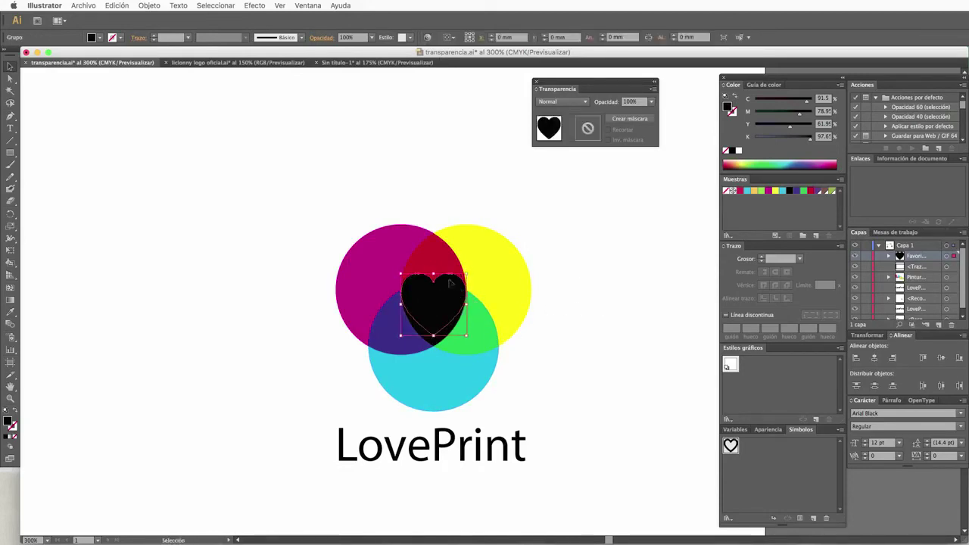
click(618, 258)
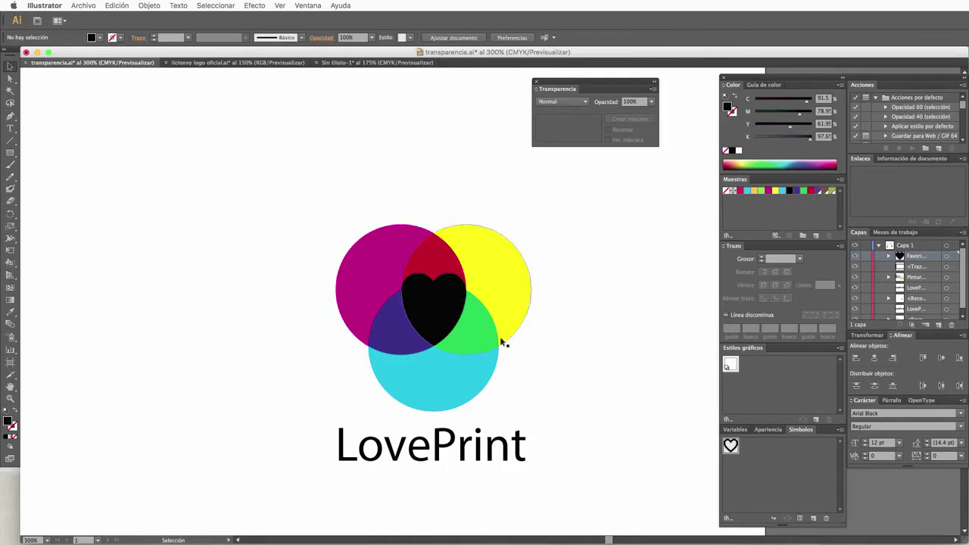
click(445, 304)
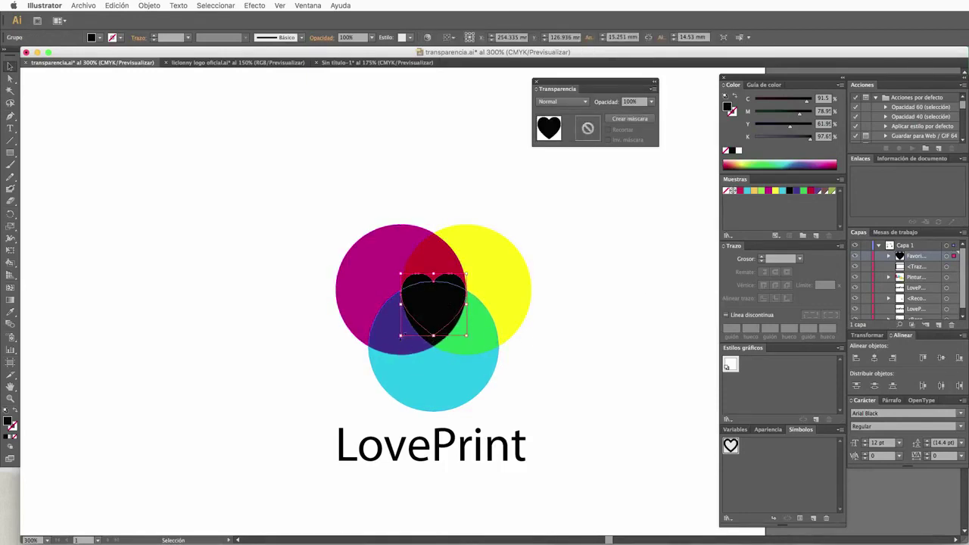
click(552, 333)
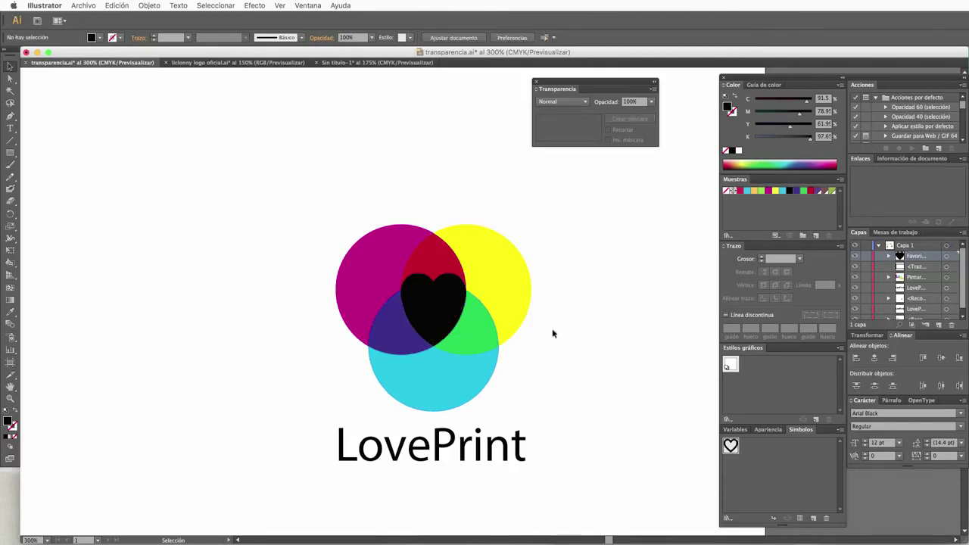